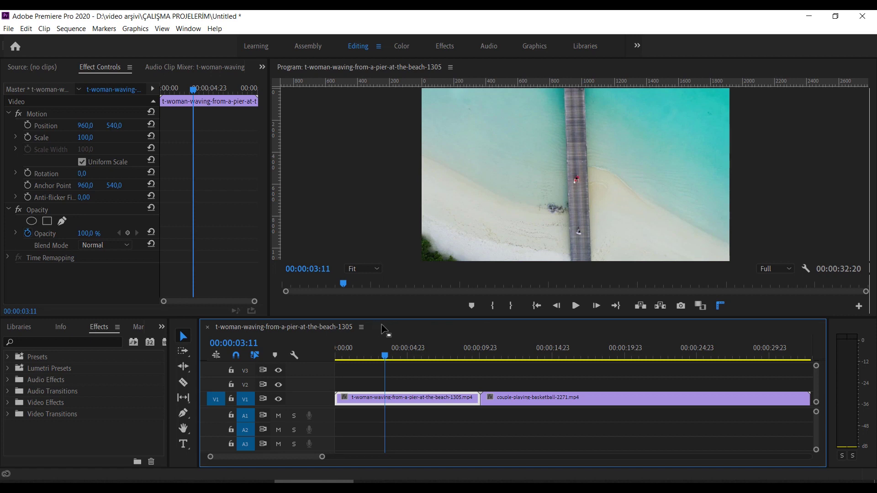
Resize the monitor and timeline, zoom out to show both clips, and return the playhead to 00:00:00:00.
drag(391, 319, 391, 299)
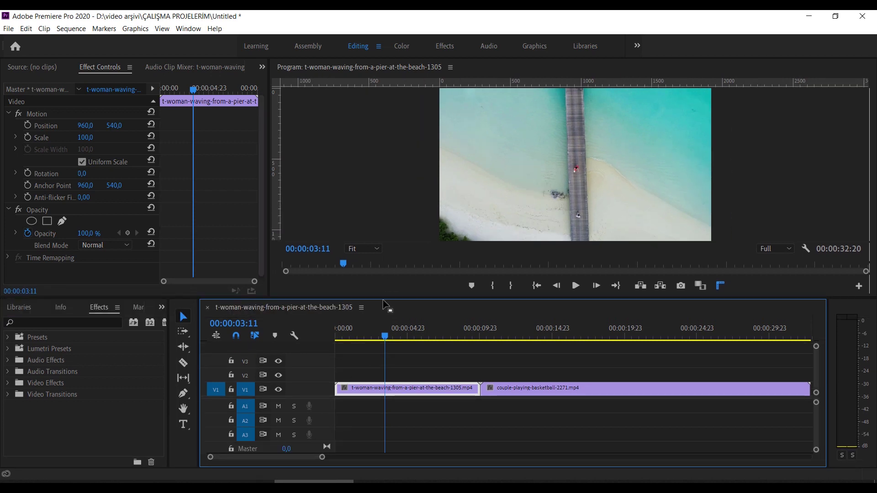
drag(384, 299, 358, 327)
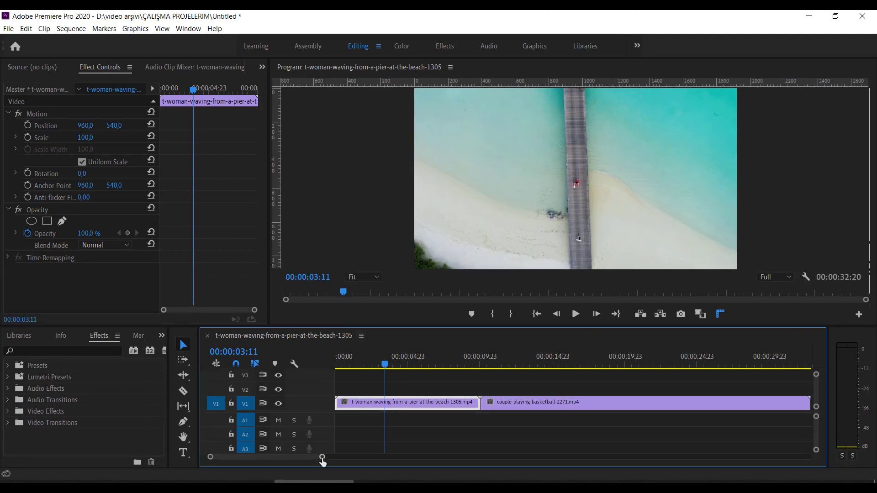
drag(322, 457, 329, 456)
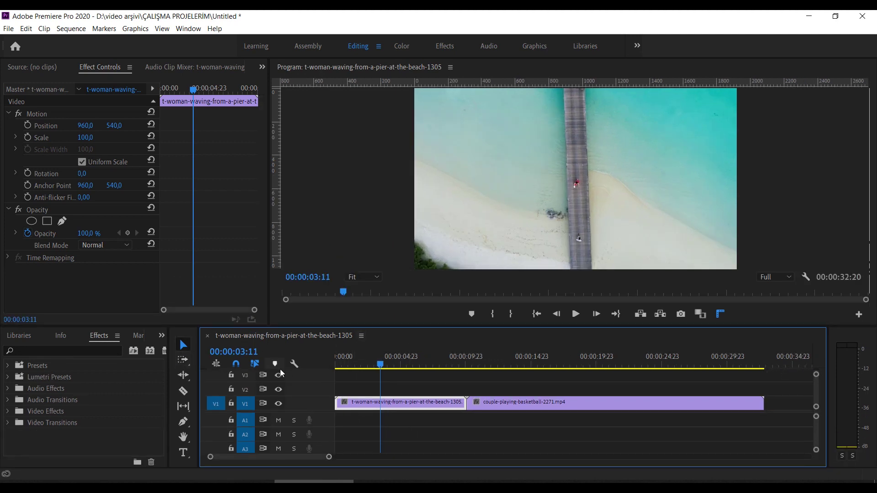
drag(393, 364, 333, 363)
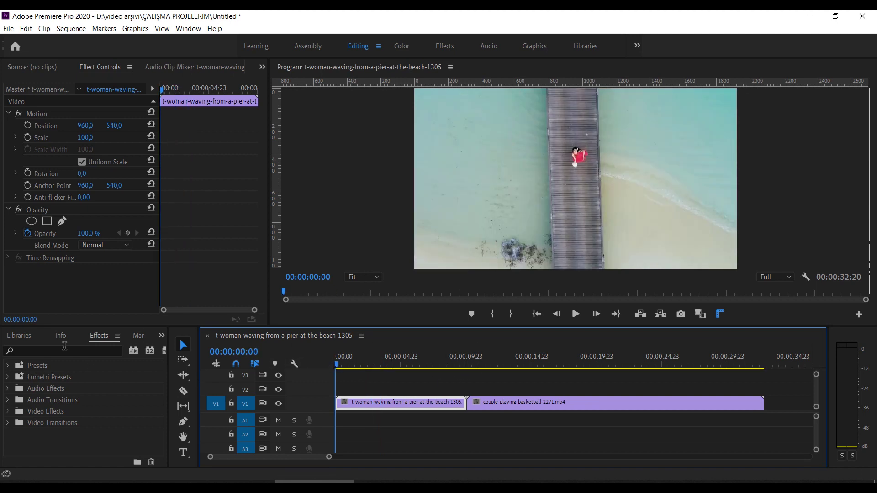
drag(259, 326, 259, 297)
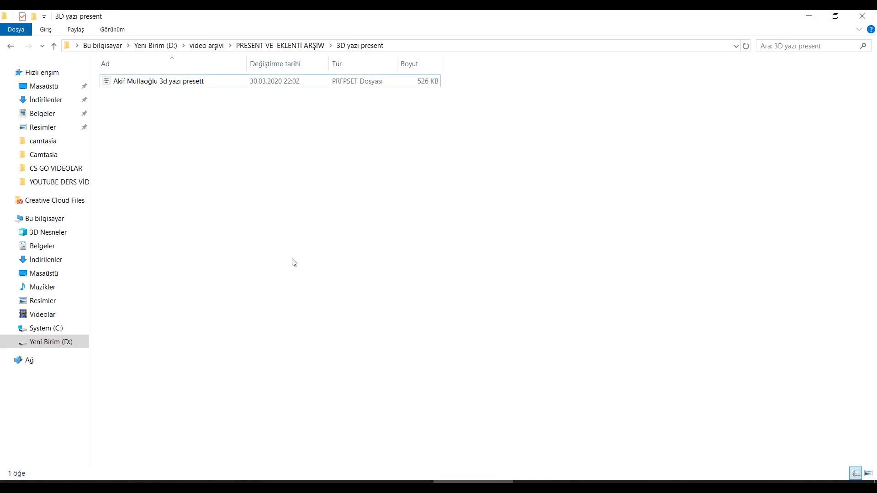
Select the .prfpset file in the 3D yazı present folder, then return to Premiere's Effects list.
mouse_move(237, 157)
mouse_down()
mouse_move(187, 82)
mouse_move(161, 81)
mouse_up()
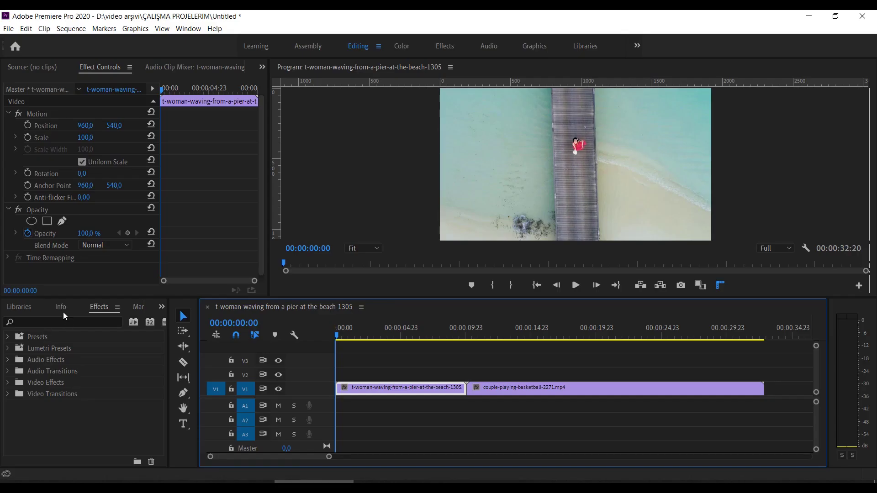
click(63, 312)
click(89, 307)
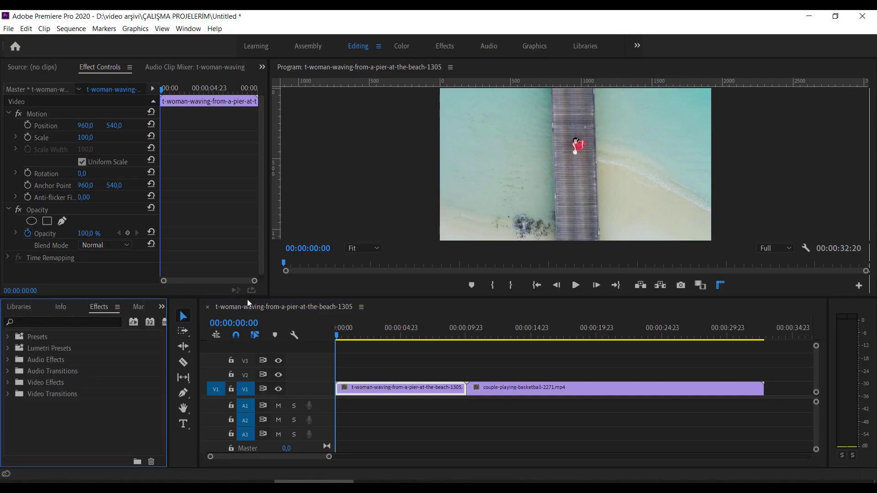
Import the .prfpset preset from the 3D yazı present folder into Presets using Import Presets.
right_click(35, 336)
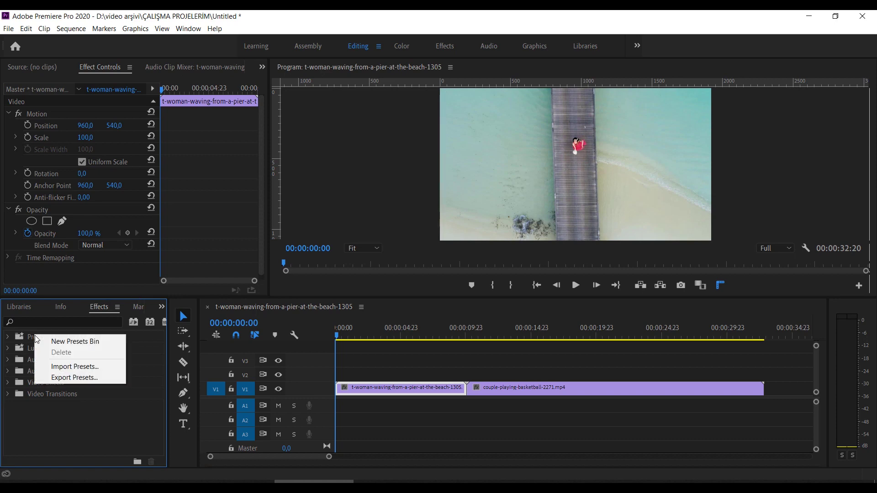
click(51, 366)
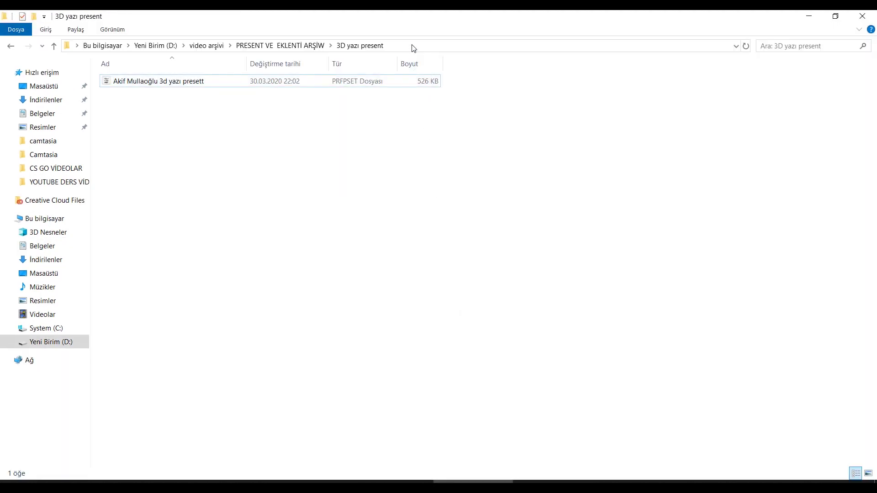
click(412, 47)
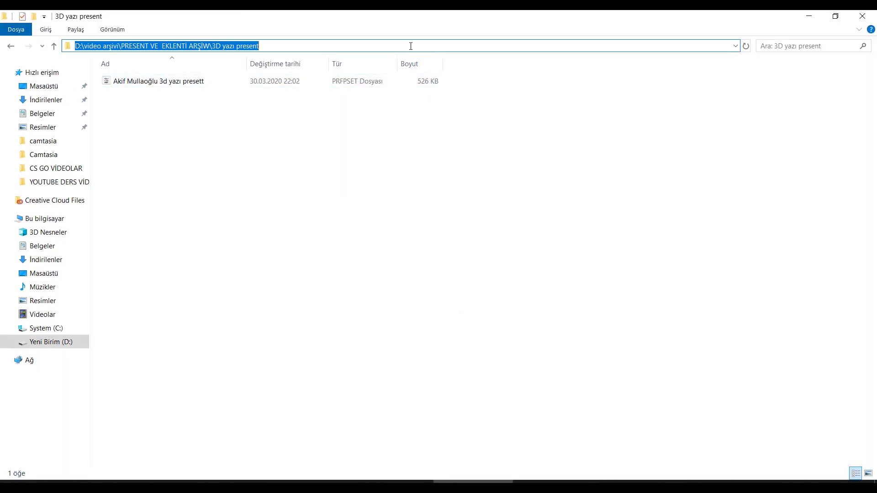
key(ctrl+c)
key(alt+Tab)
key(ctrl+v)
click(470, 395)
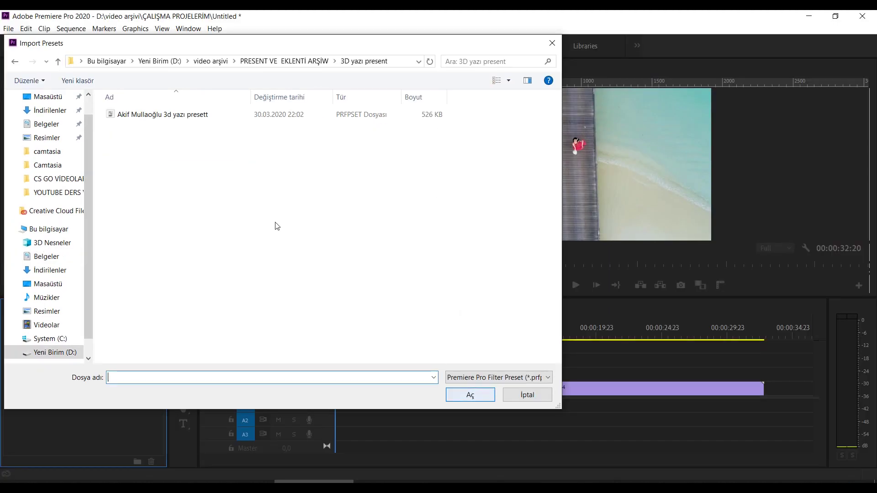
click(144, 119)
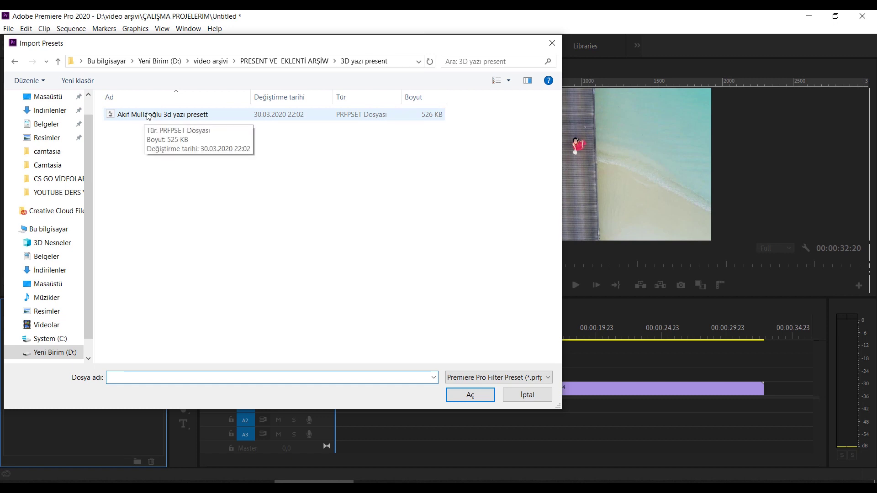
double_click(146, 117)
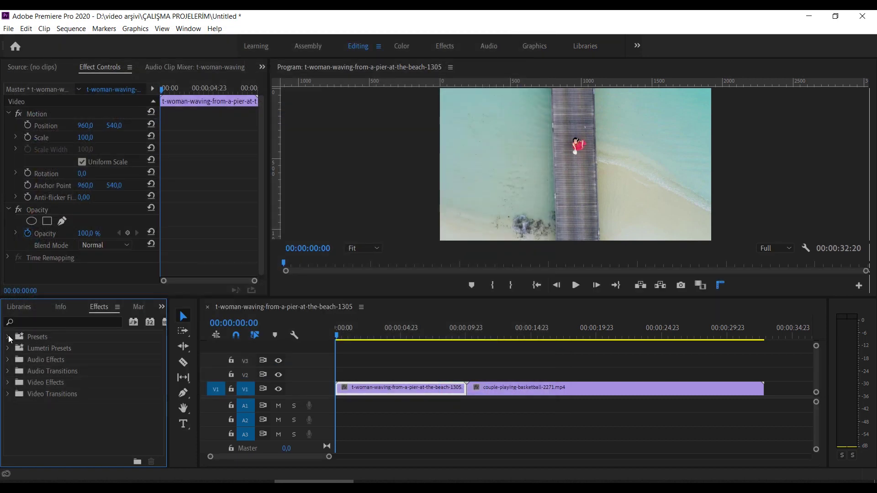
click(8, 337)
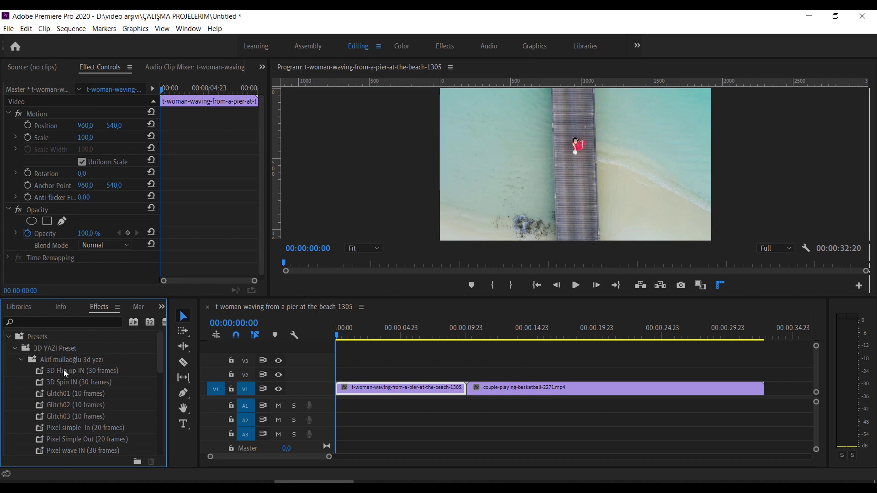
Show the imported 3D YAZI Preset items, resize the monitor, and scrub to 00:00:00:17.
drag(160, 358, 158, 358)
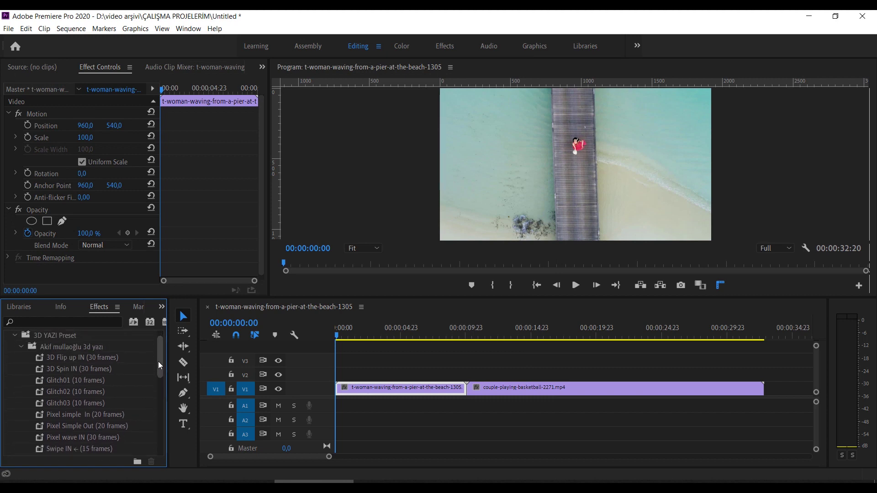
scroll(158, 361, up, 1)
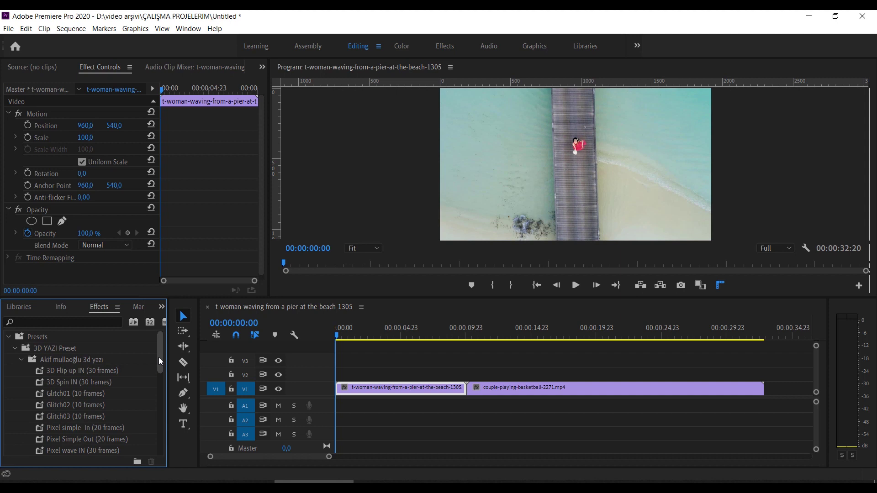
drag(408, 297, 407, 326)
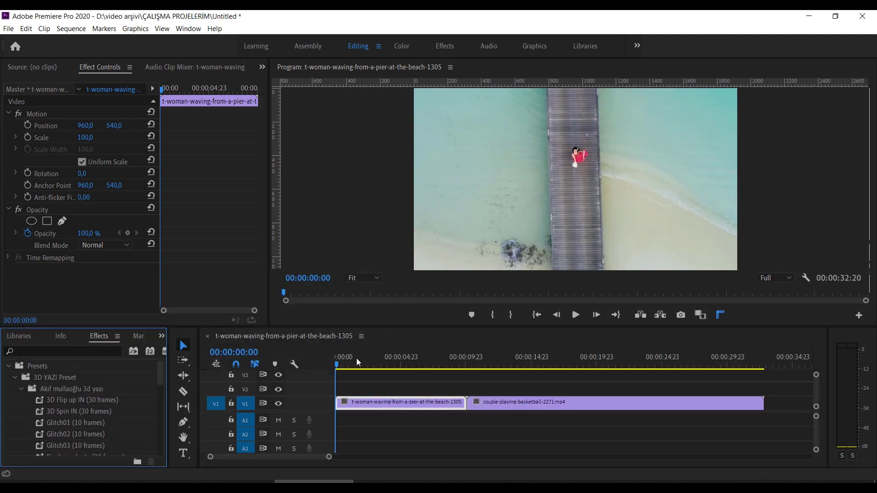
drag(344, 328, 344, 306)
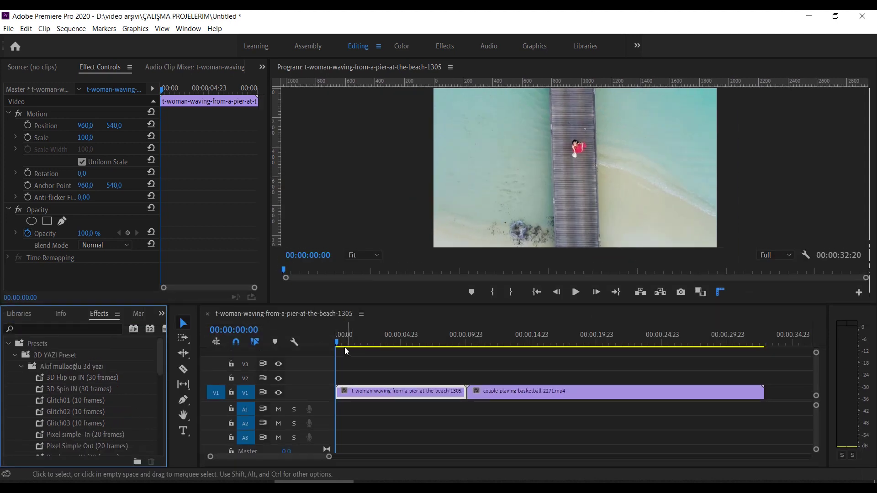
drag(378, 342, 344, 342)
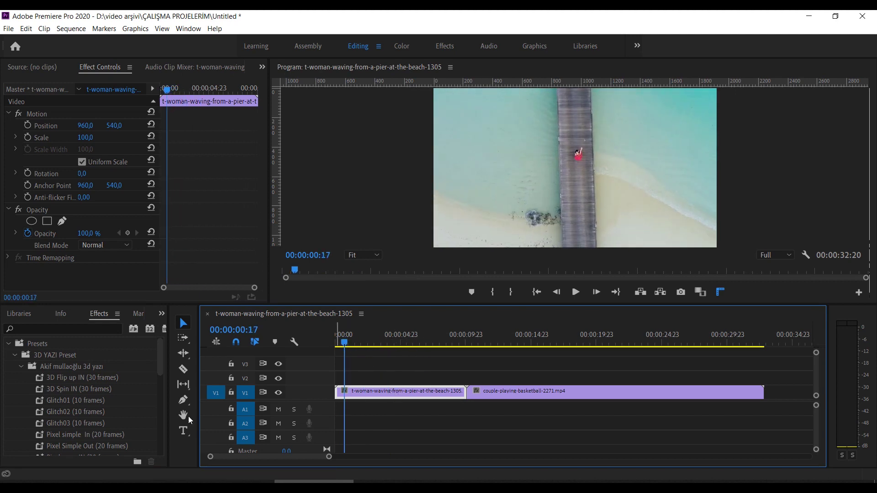
Add a 'TATİL DENİZ HAVA SU GÜNEŞ' text box over the beach shot and select its Vector Motion.
click(187, 433)
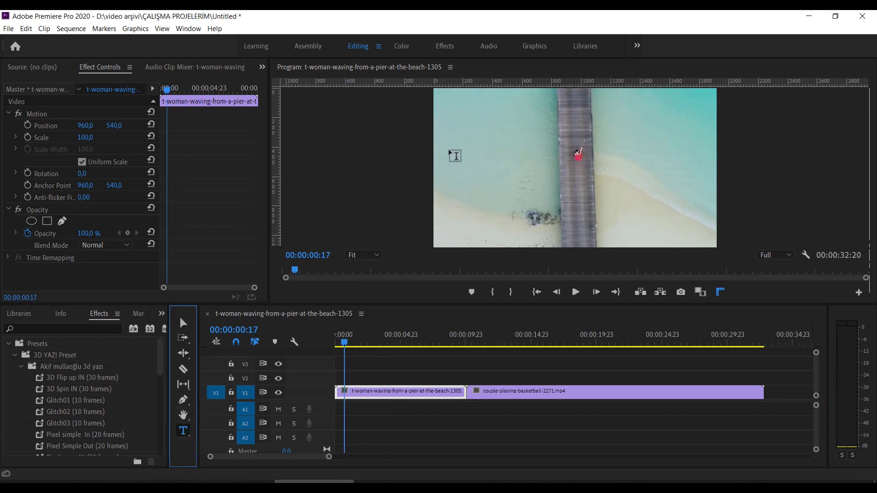
drag(458, 144, 696, 178)
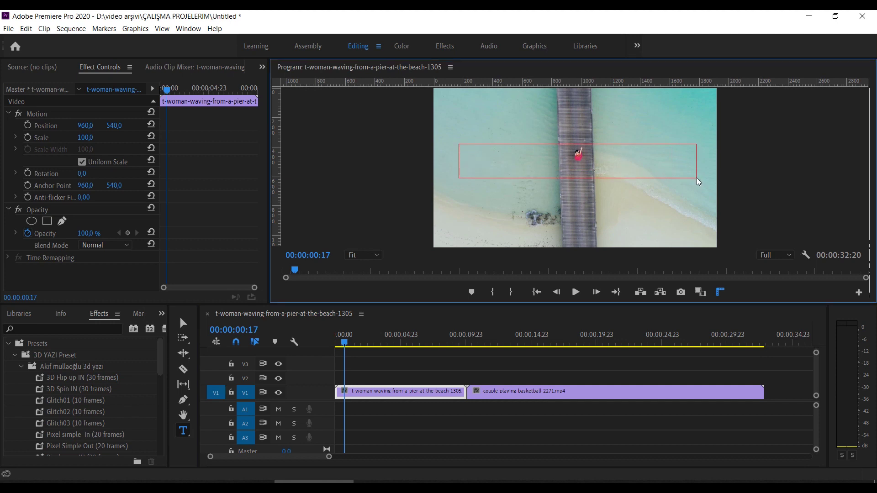
click(531, 165)
text(TATİL)
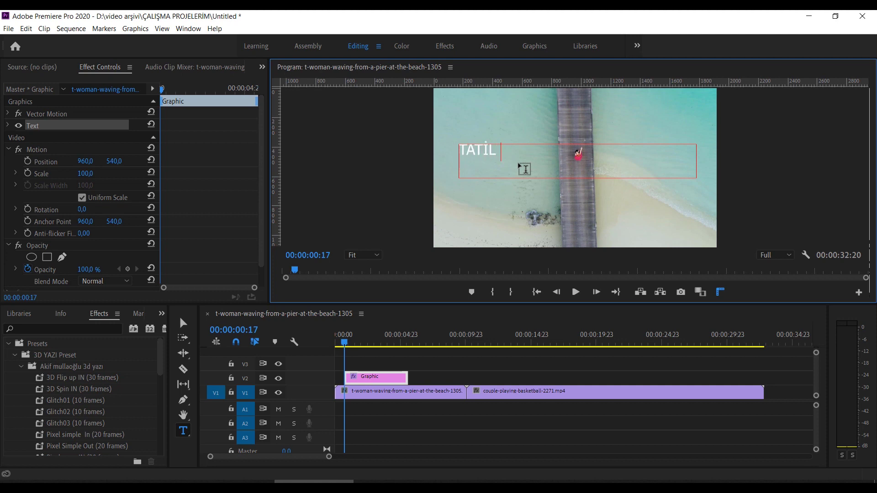
text(DENİZ HAVA SU GÜNEŞ)
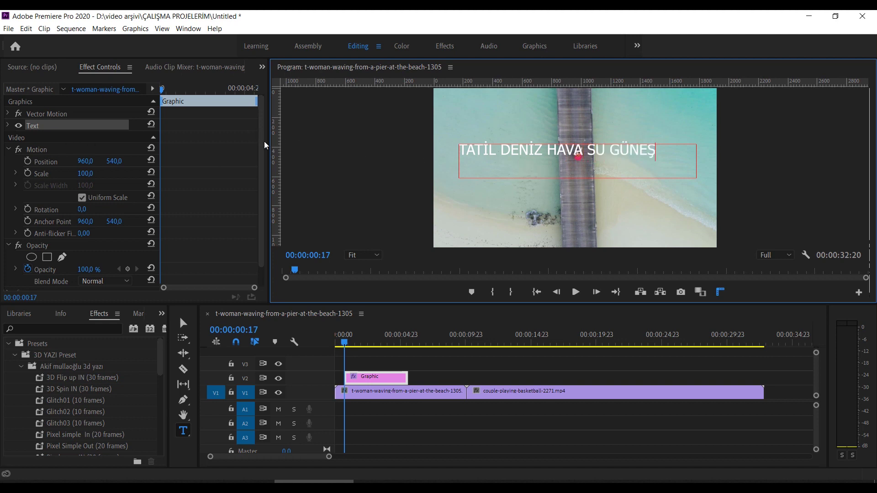
click(255, 132)
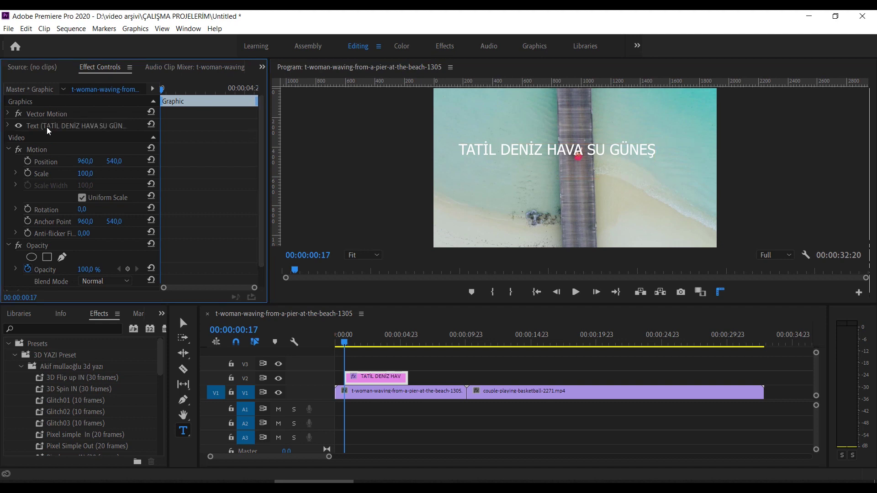
click(49, 116)
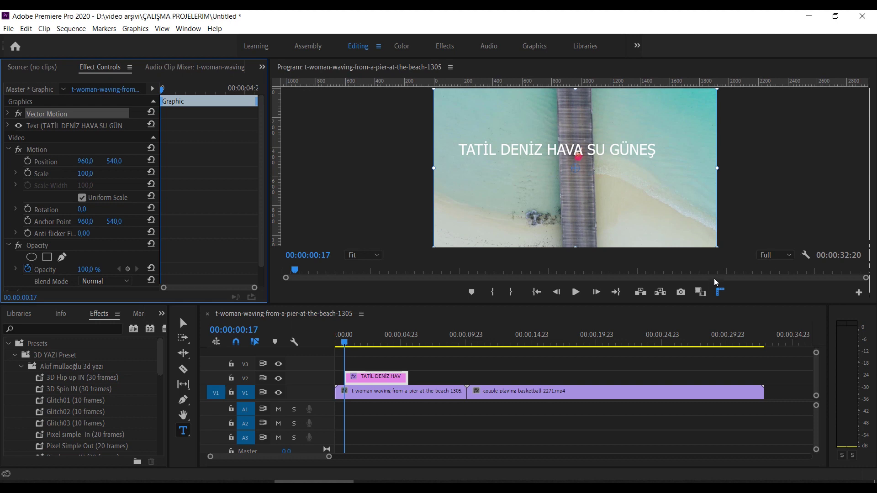
drag(712, 306, 713, 352)
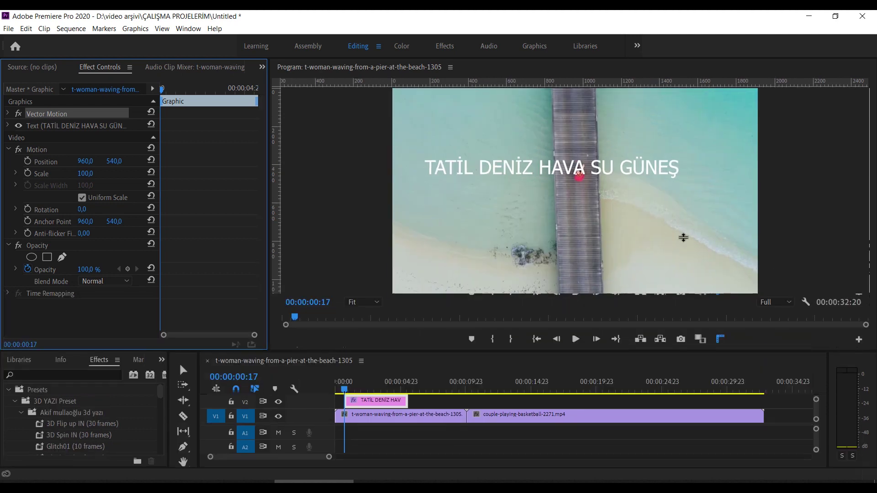
mouse_move(758, 295)
mouse_down()
mouse_move(643, 174)
mouse_move(666, 192)
mouse_up()
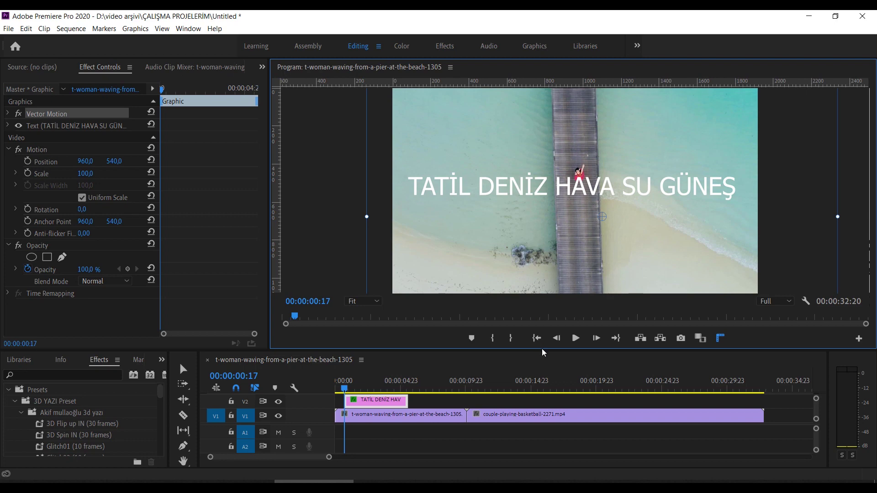
drag(543, 352, 544, 291)
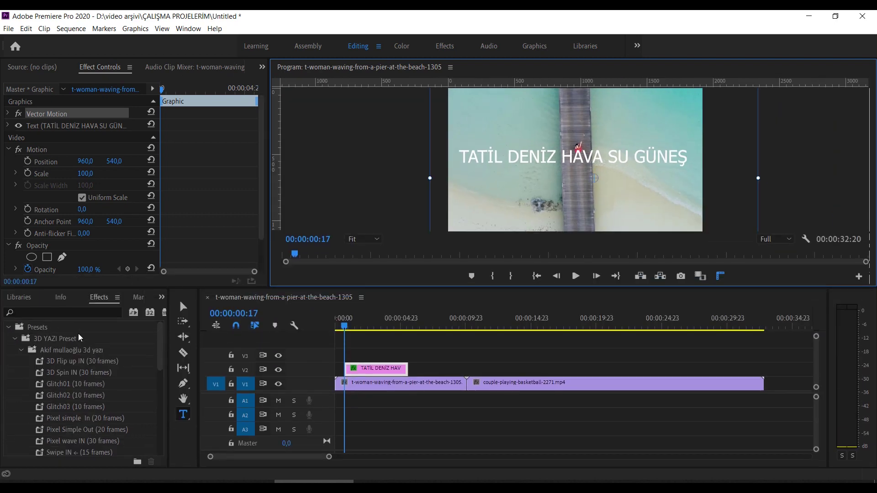
click(56, 362)
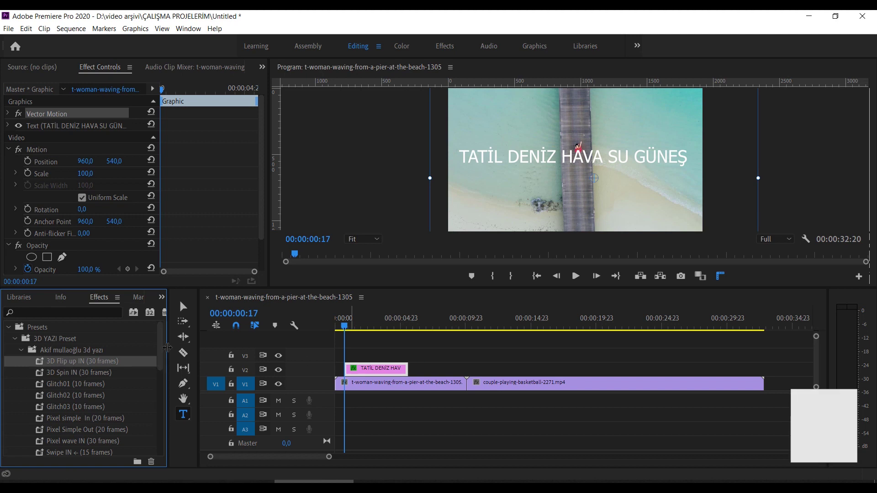
click(91, 384)
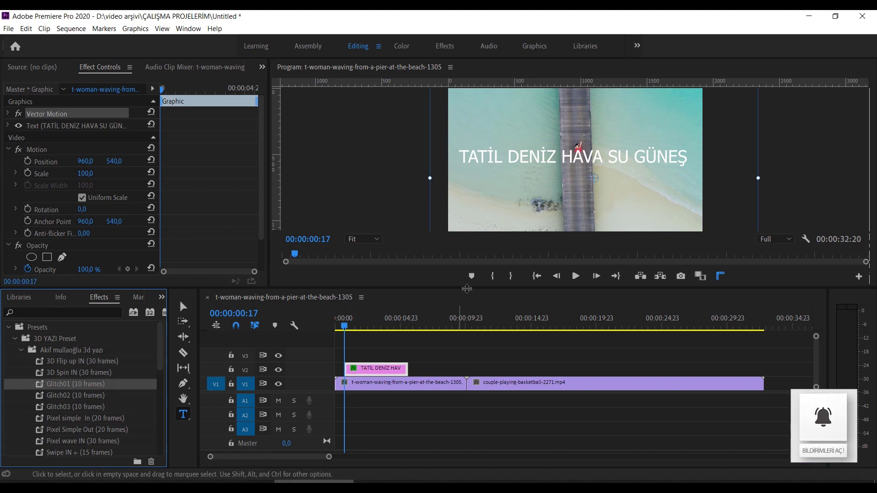
drag(467, 289, 466, 301)
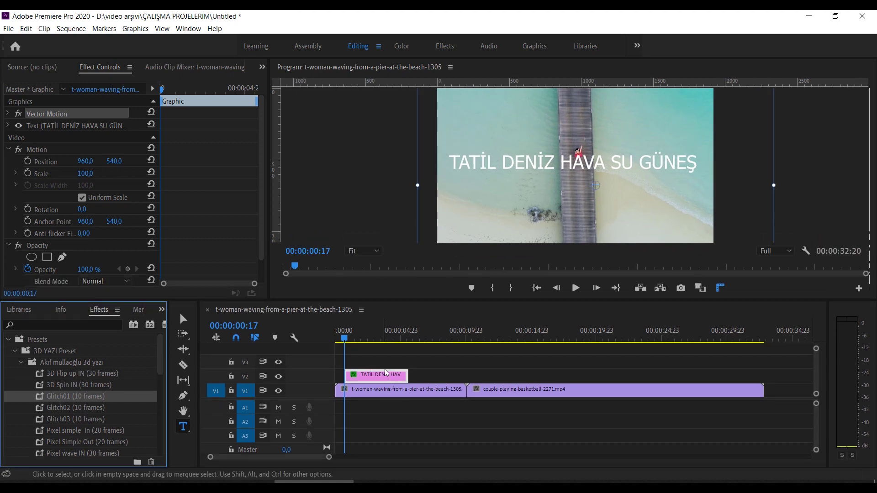
Move the title clip to about 00:00:05:03 and lengthen it to roughly the 17-second mark.
drag(378, 376, 455, 378)
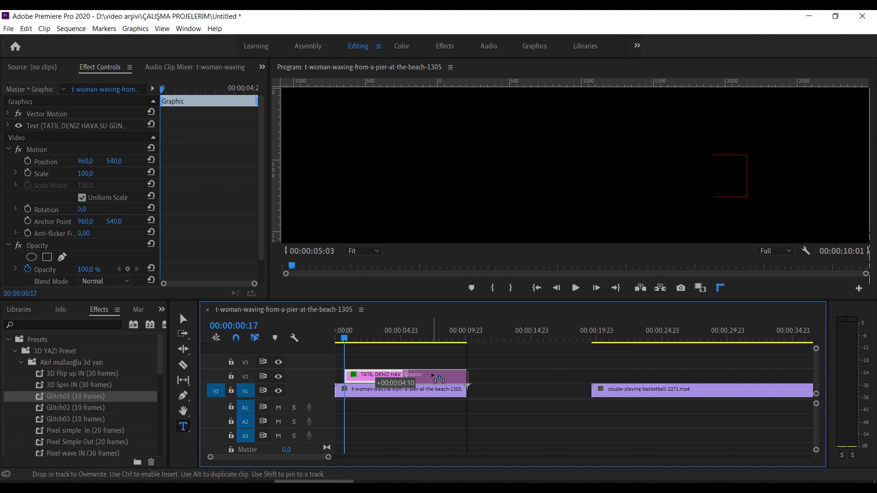
mouse_move(455, 378)
mouse_down()
mouse_move(436, 377)
mouse_move(571, 376)
mouse_up()
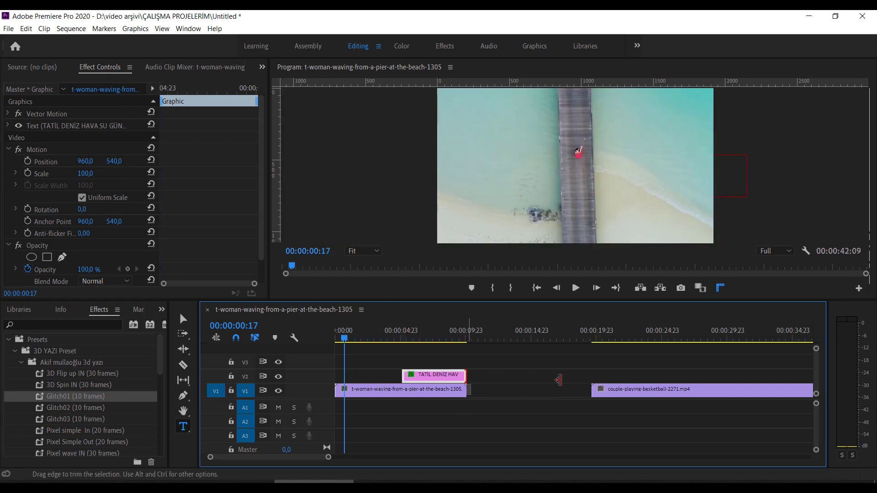
click(427, 337)
Scrub to 00:00:05:08 and step frame by frame through the title's start.
drag(428, 337, 402, 338)
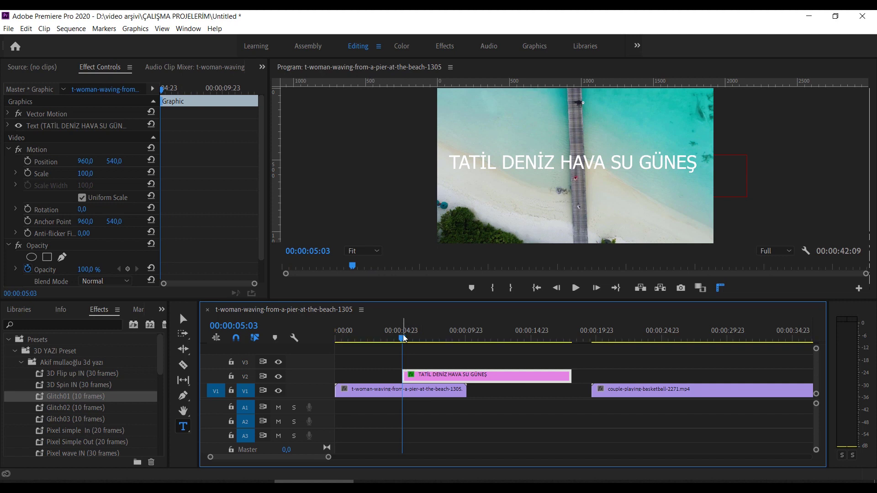
click(404, 338)
key(Left)
key(Left)
key(Left)
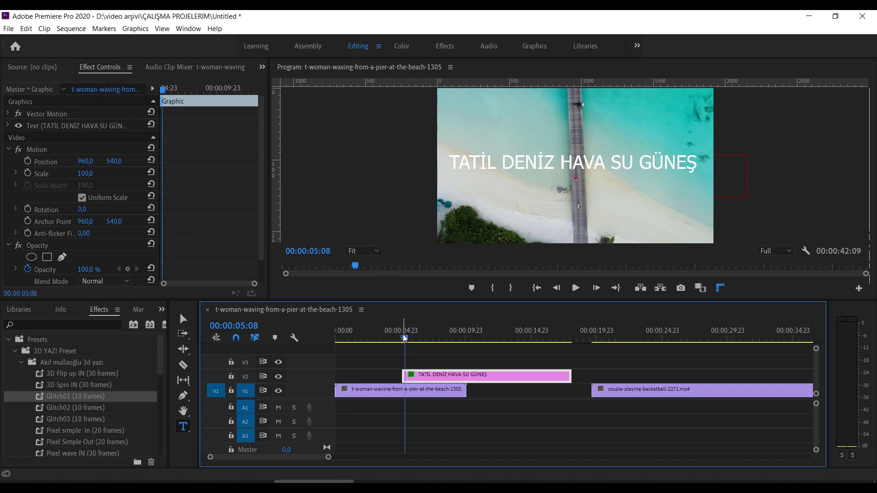
key(Right)
key(Right)
key(Right)
key(Right)
key(Right)
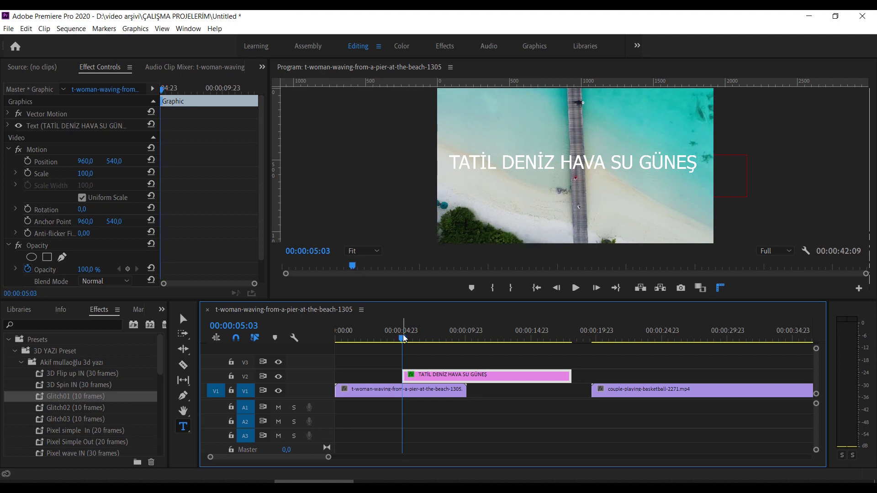
key(Right)
key(Right)
key(Right)
key(Right)
key(Right)
key(Right)
key(Right)
key(Right)
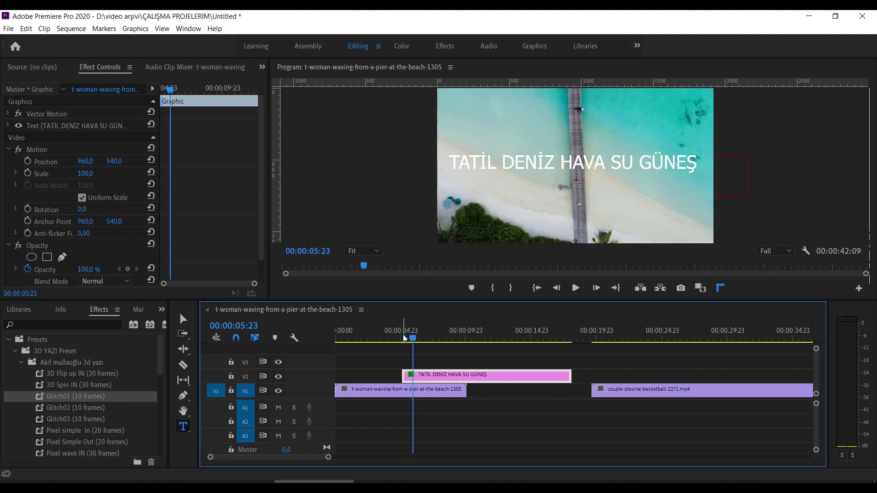
key(Right)
key(Right)
key(Right)
key(Right)
key(Right)
key(Right)
Razor-cut the title at 00:00:06:09 and shift both pieces to the right.
key(c)
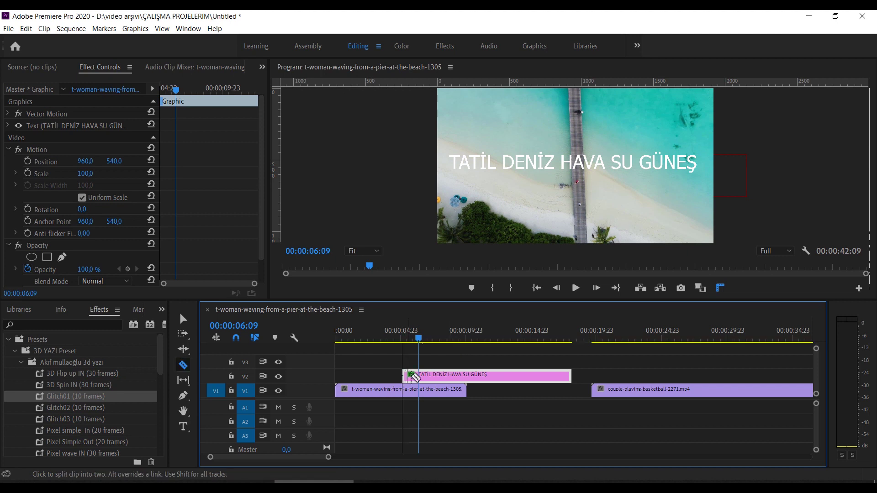
click(419, 375)
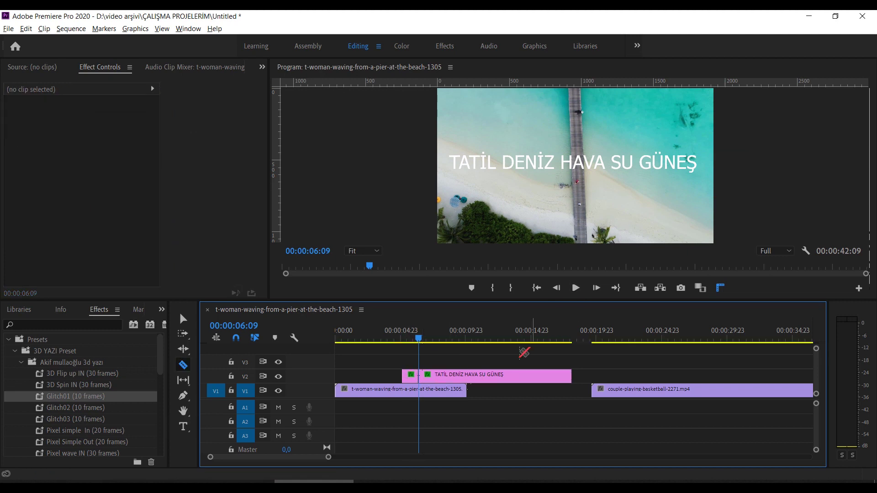
key(v)
key(equal)
drag(457, 376, 557, 376)
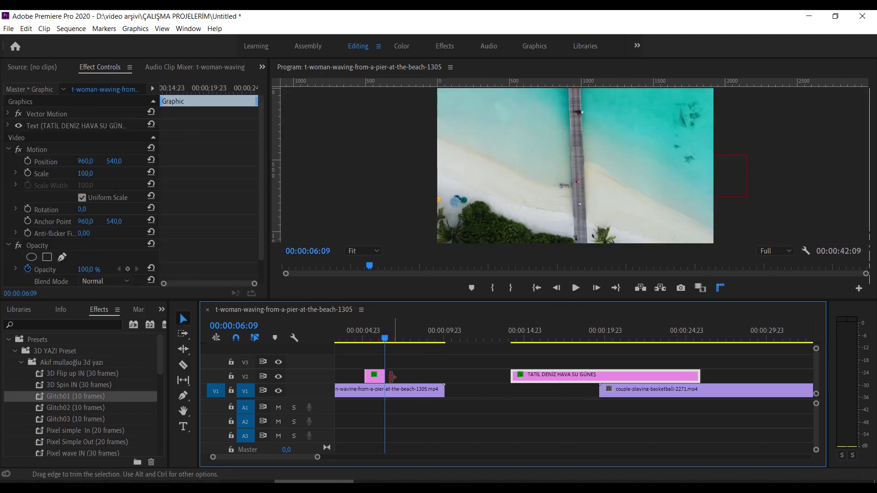
mouse_move(374, 376)
mouse_down()
mouse_move(478, 379)
mouse_move(449, 375)
mouse_up()
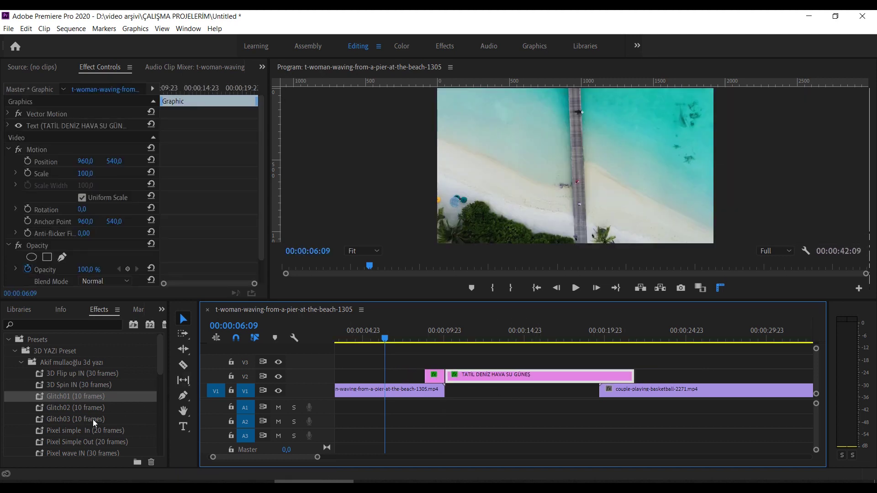
Apply 3D Flip up IN to the short title piece and preview it from 00:00:06:18.
click(81, 372)
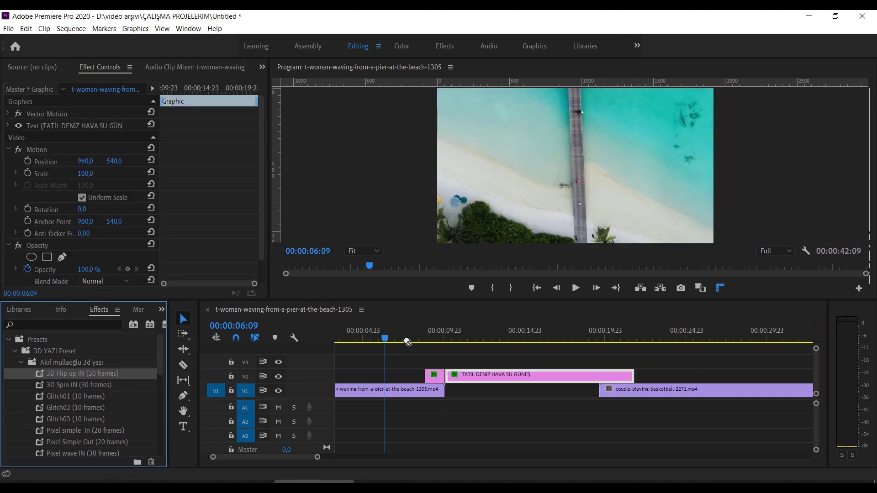
mouse_move(408, 342)
mouse_down()
mouse_move(436, 375)
mouse_move(389, 382)
mouse_move(397, 382)
mouse_up()
scroll(448, 375, up, 1)
key(space)
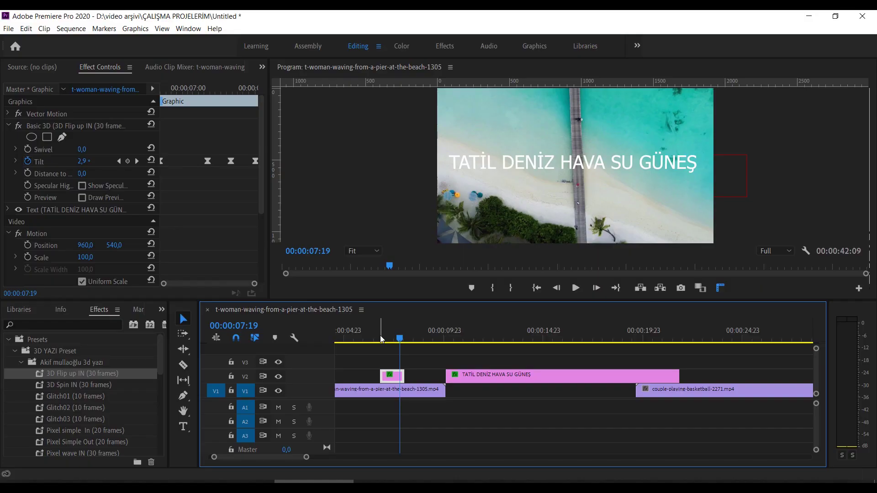
click(381, 339)
key(space)
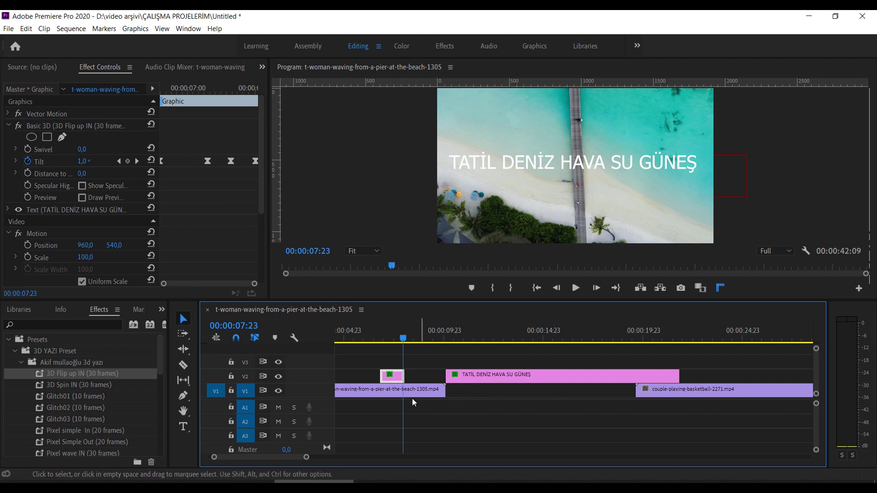
Move the long title onto V3 and cut it at 00:00:07:23.
click(468, 379)
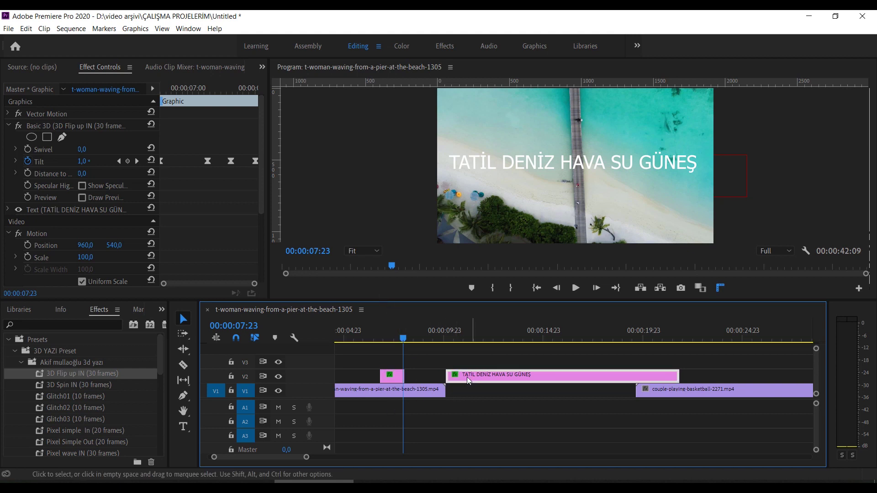
drag(468, 380, 402, 364)
key(c)
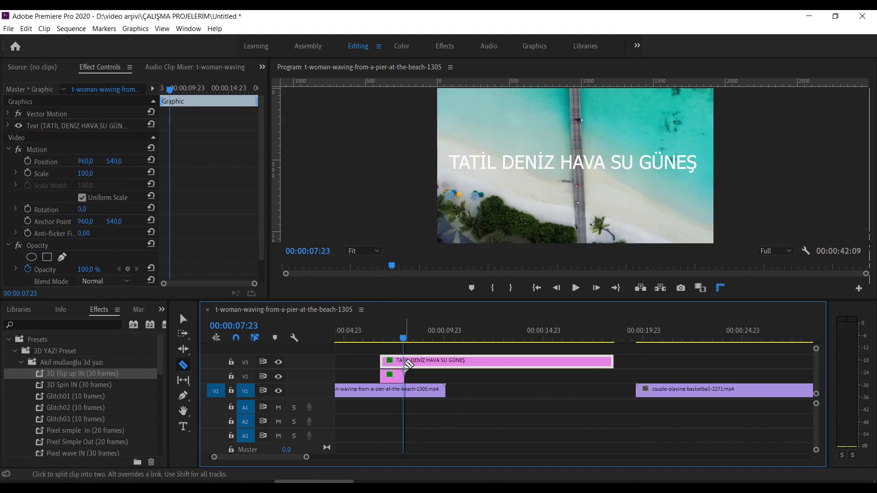
click(404, 364)
Return the long title to V2 later, place the short piece after the first, and apply 3D Spin IN.
key(v)
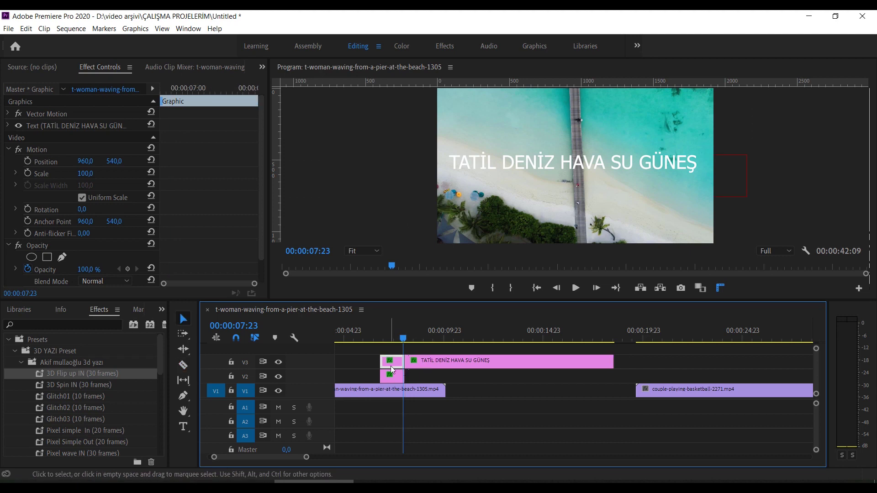
drag(411, 362, 539, 376)
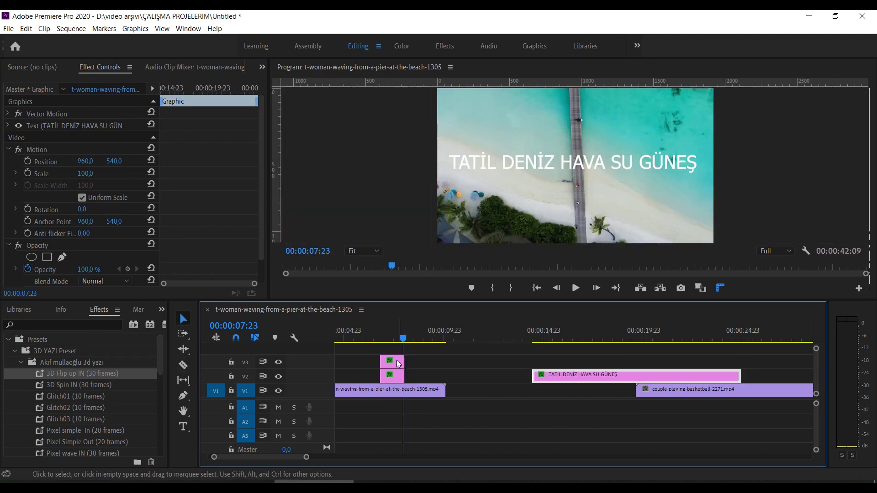
drag(399, 364, 422, 376)
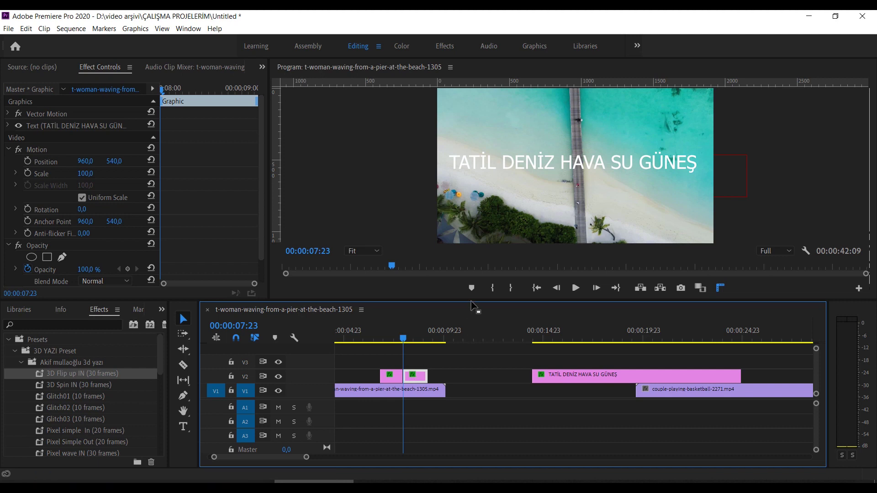
drag(472, 300, 473, 316)
drag(90, 401, 413, 382)
Preview the spin-in, restore the smaller preview, and drag the Glitch01 preset onto the timeline.
click(392, 353)
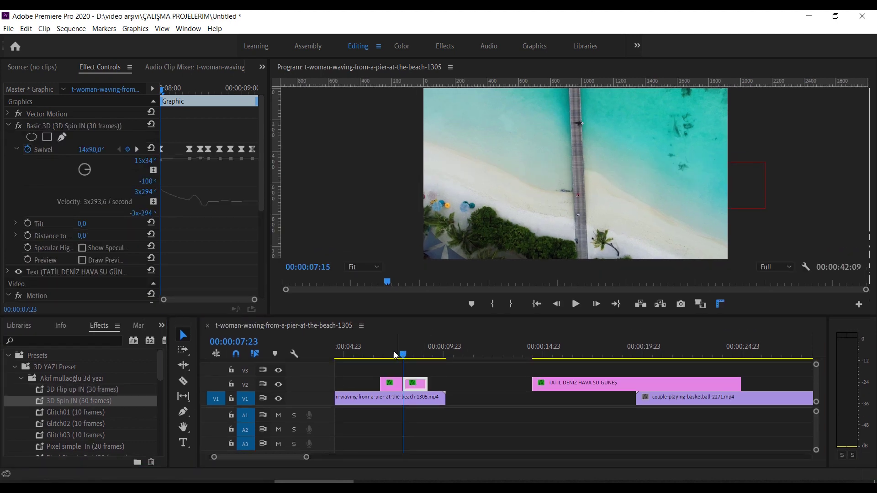
key(space)
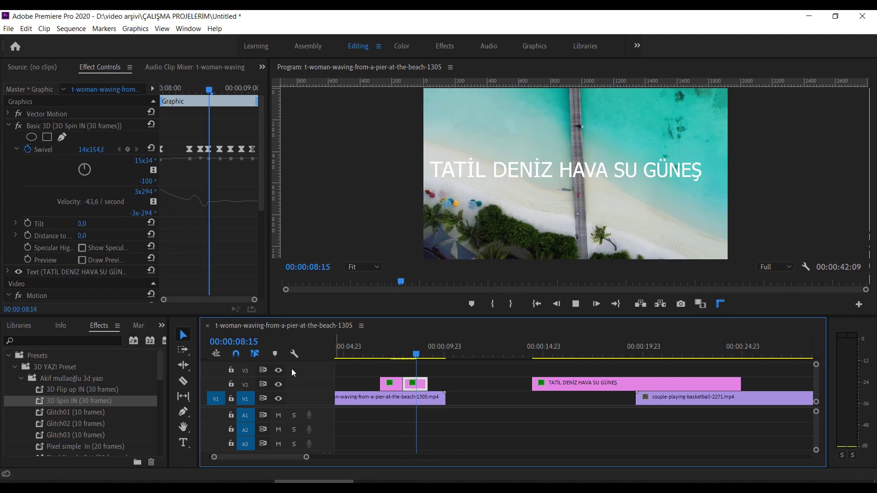
key(space)
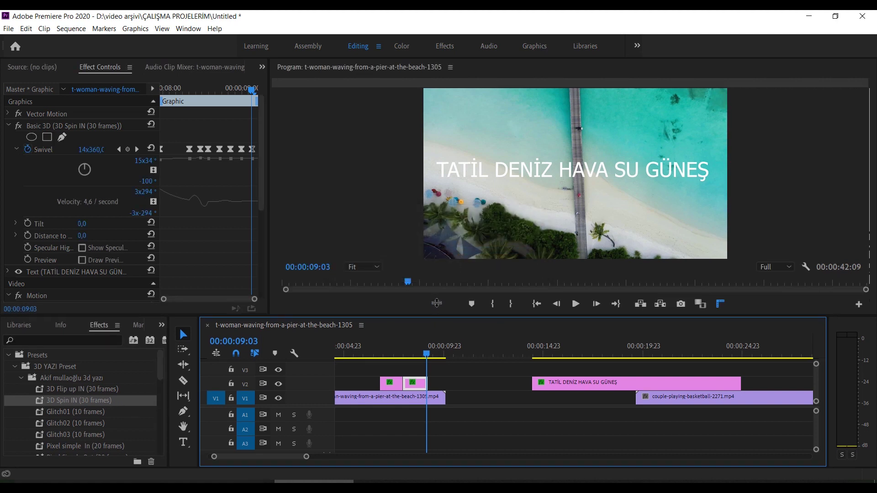
drag(436, 317, 436, 304)
click(80, 403)
mouse_move(81, 402)
mouse_down()
mouse_move(494, 376)
mouse_move(672, 398)
mouse_move(508, 392)
mouse_up()
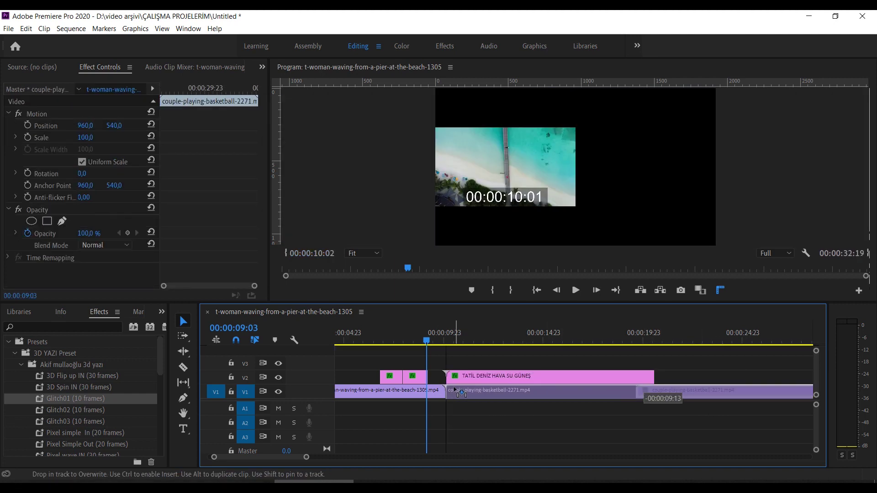
Butt the basketball clip against the beach clip and retype the title as 'SPOR BASKETBOL EGZERSİZ'.
drag(462, 391, 454, 390)
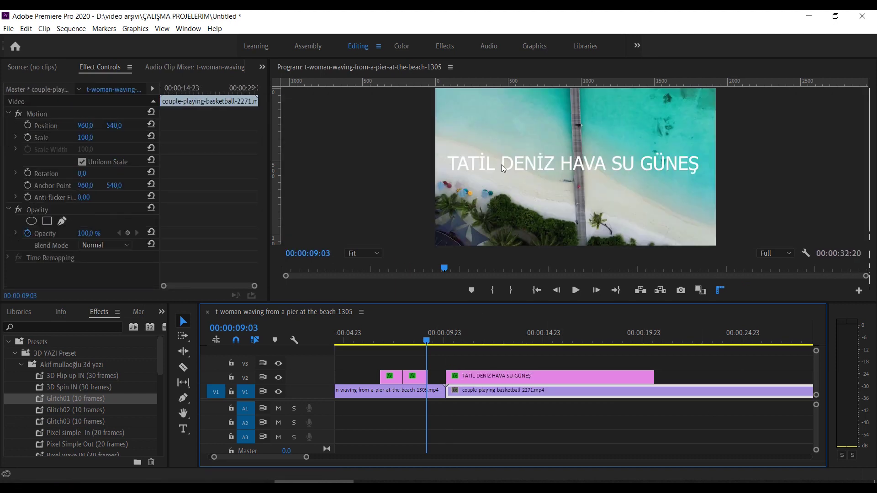
click(489, 376)
click(485, 340)
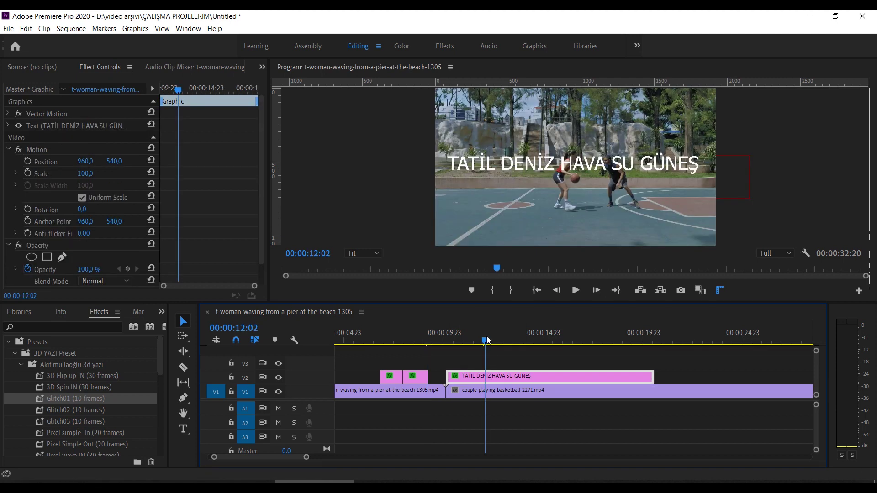
double_click(538, 166)
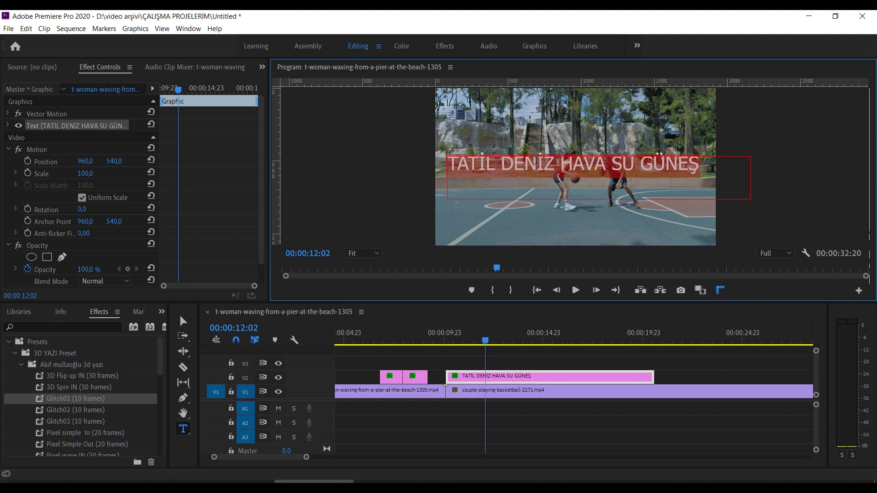
text(SPOR BASKETBOL EGZERSİZ)
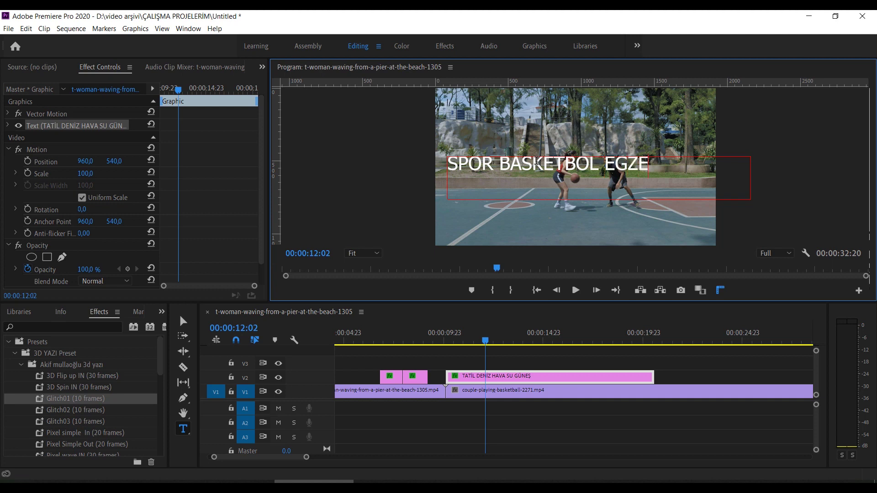
click(560, 356)
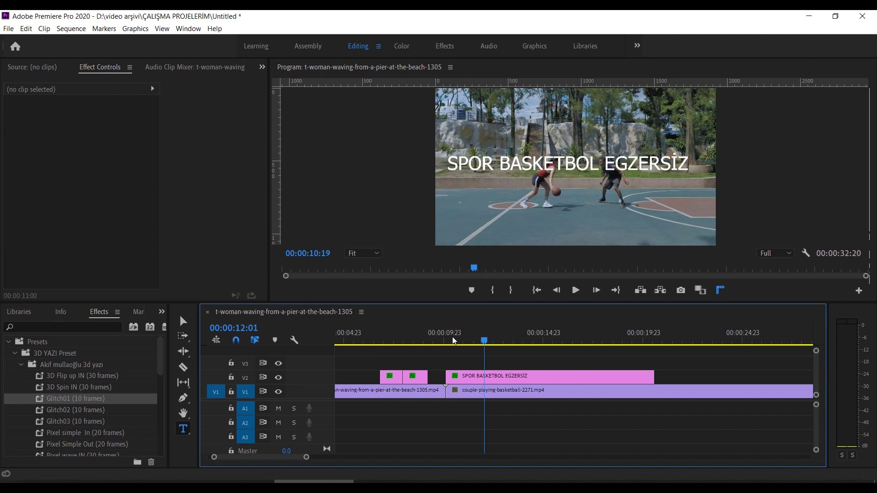
Step ten frames past 00:00:10:02 and split the SPOR BASKETBOL EGZERSİZ title with the Razor.
drag(485, 340, 446, 342)
key(shift+Right)
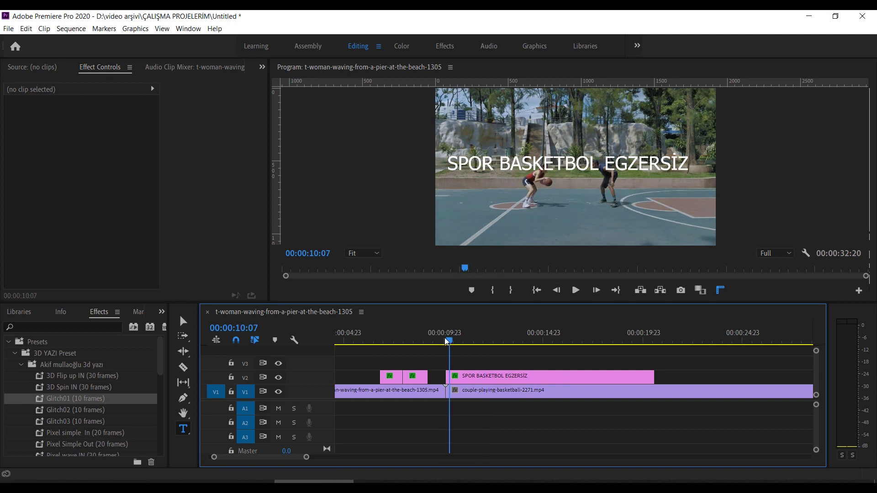
key(shift+Right)
key(c)
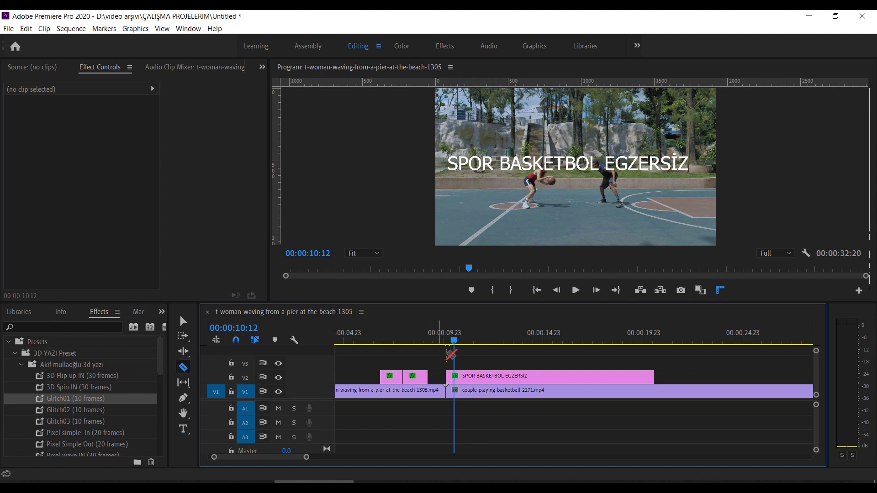
key(equal)
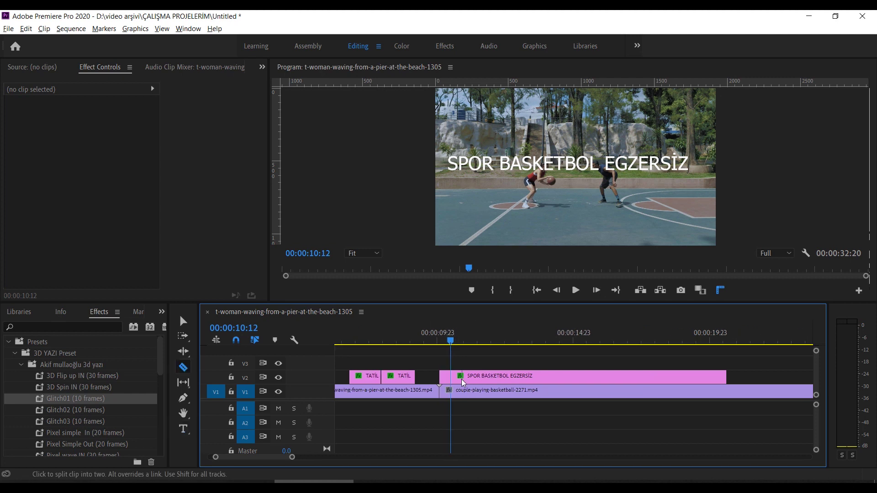
key(equal)
key(v)
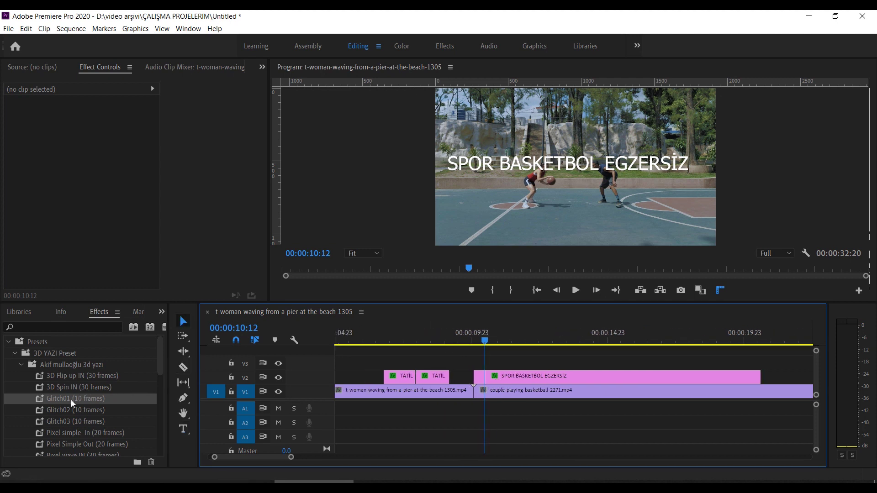
Apply Glitch01 to the title's opening piece and preview it in full screen.
drag(72, 403, 489, 377)
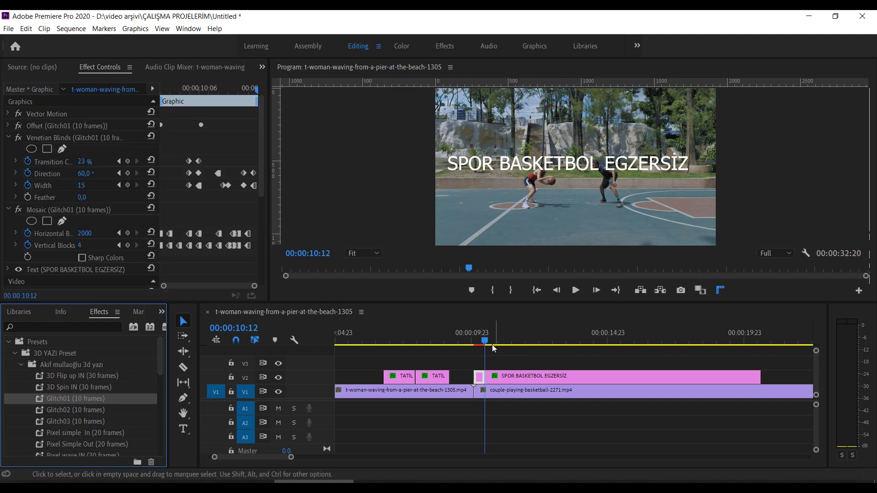
click(473, 329)
key(space)
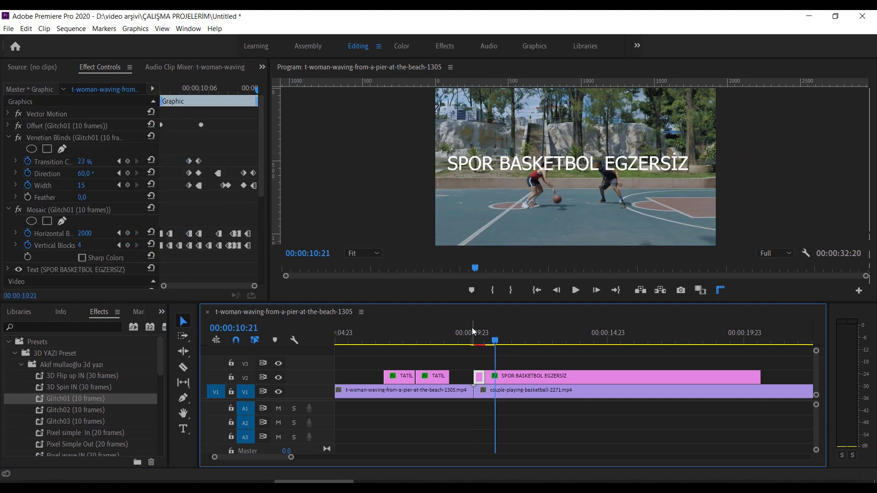
click(474, 338)
key(ctrl+shift+f)
key(space)
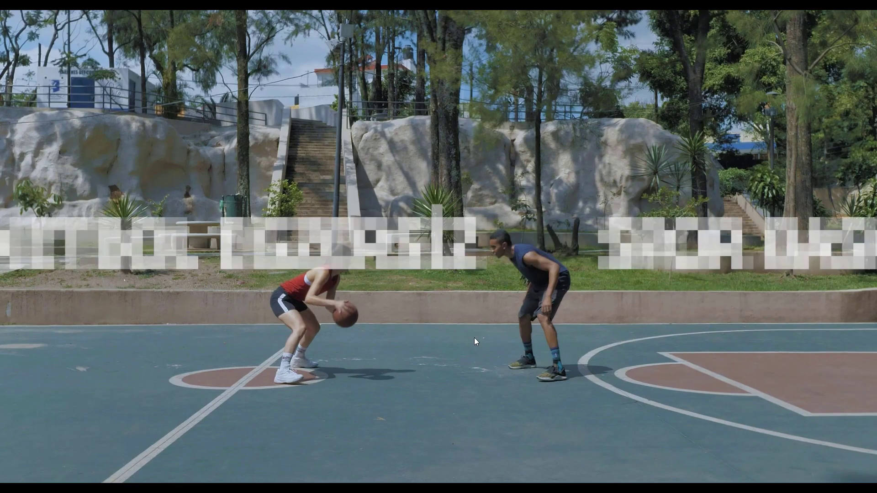
key(Escape)
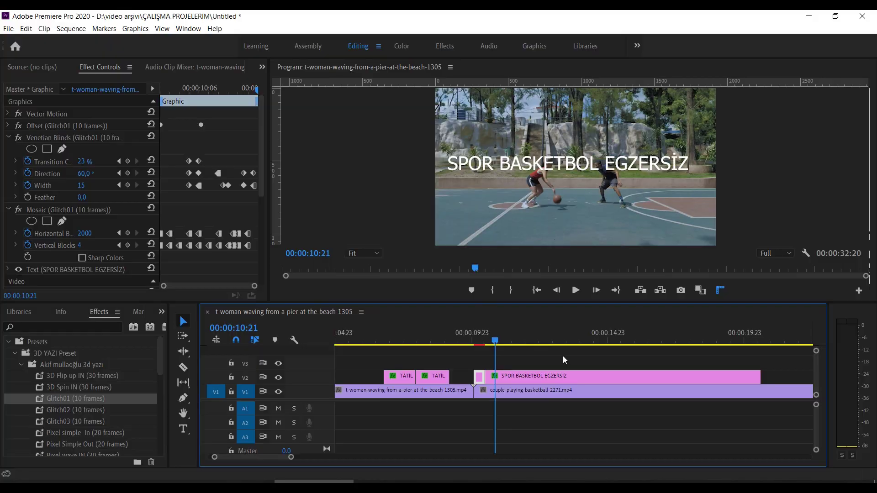
Razor the V2 SPOR BASKETBOL EGZERSİZ title into several short pieces after zooming the timeline.
drag(507, 302, 508, 287)
key(=)
key(c)
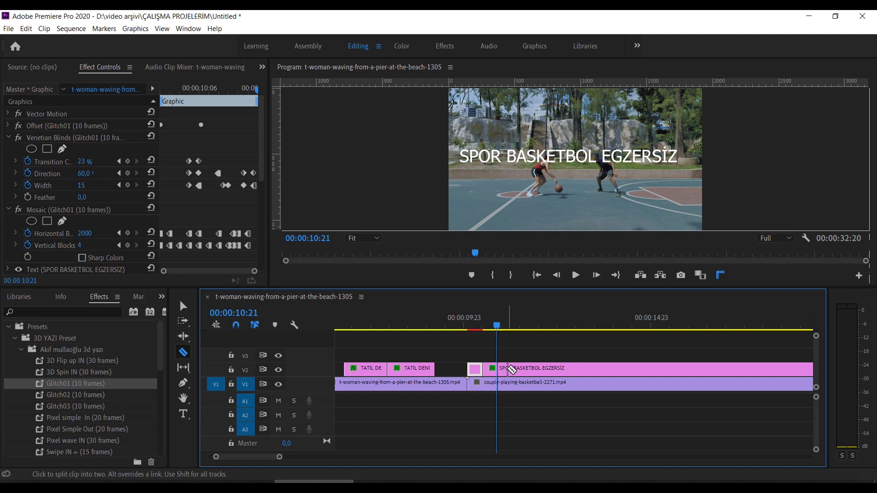
click(506, 368)
click(537, 368)
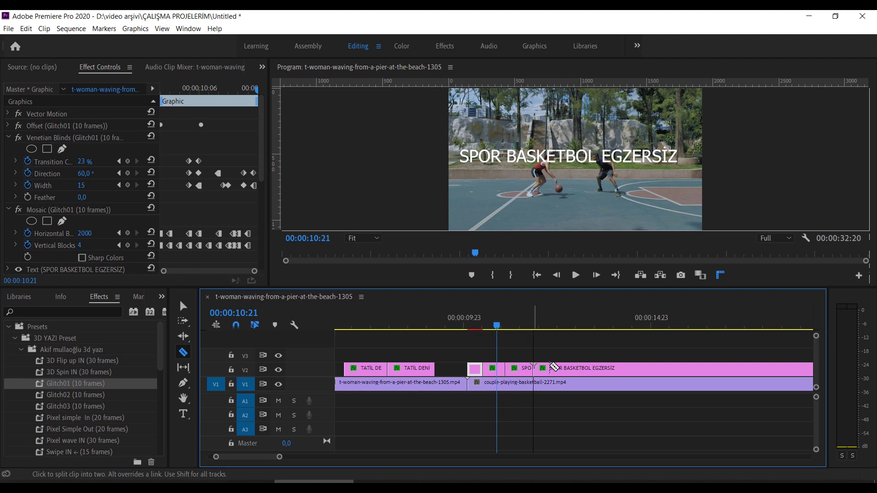
shift+click(567, 368)
shift+click(612, 368)
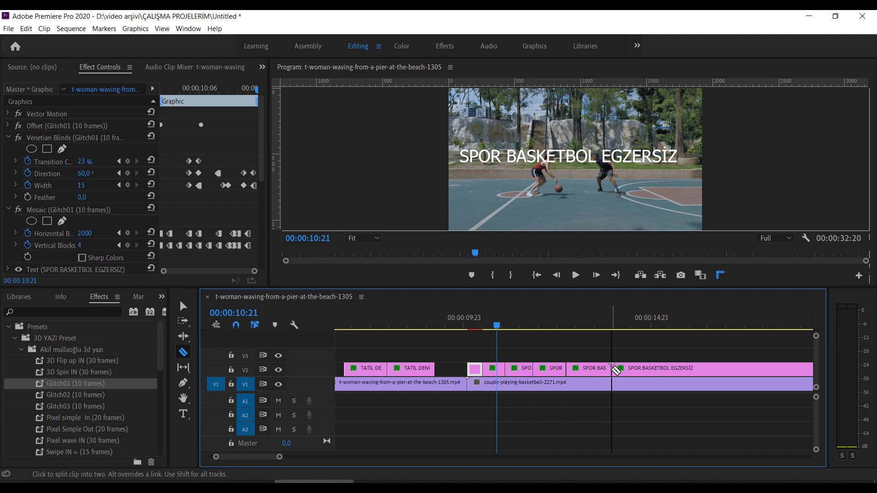
key(v)
Apply Glitch02 to two title pieces and Pixel simple In to another, then preview full screen.
drag(92, 395, 498, 372)
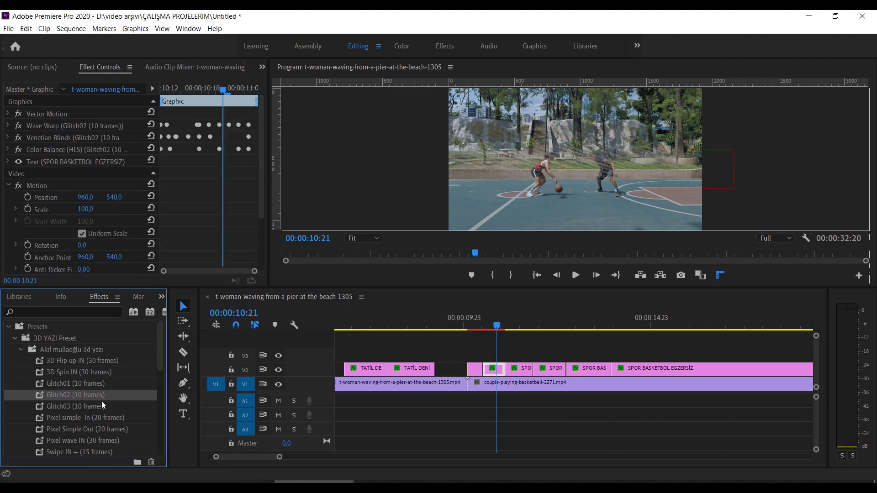
mouse_move(84, 418)
mouse_down()
mouse_move(562, 383)
mouse_move(508, 374)
mouse_up()
mouse_move(110, 429)
mouse_down()
mouse_move(529, 354)
mouse_move(558, 369)
mouse_up()
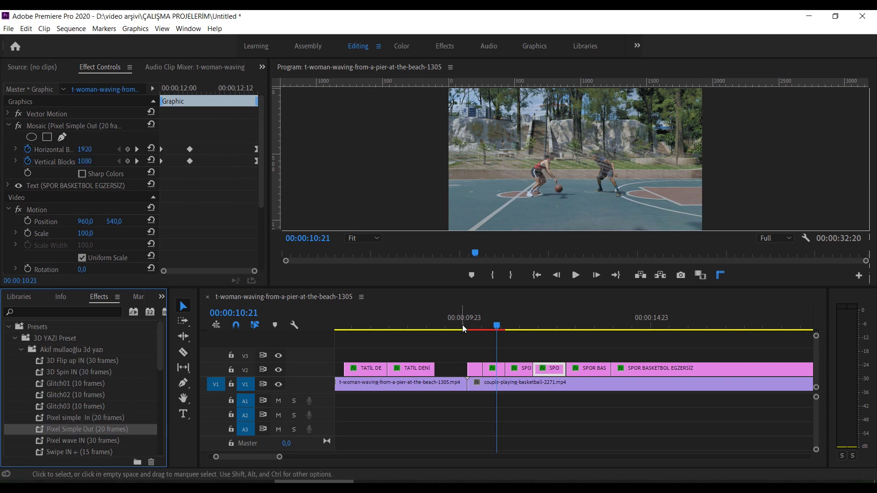
key(j)
key(l)
key(ctrl+grave)
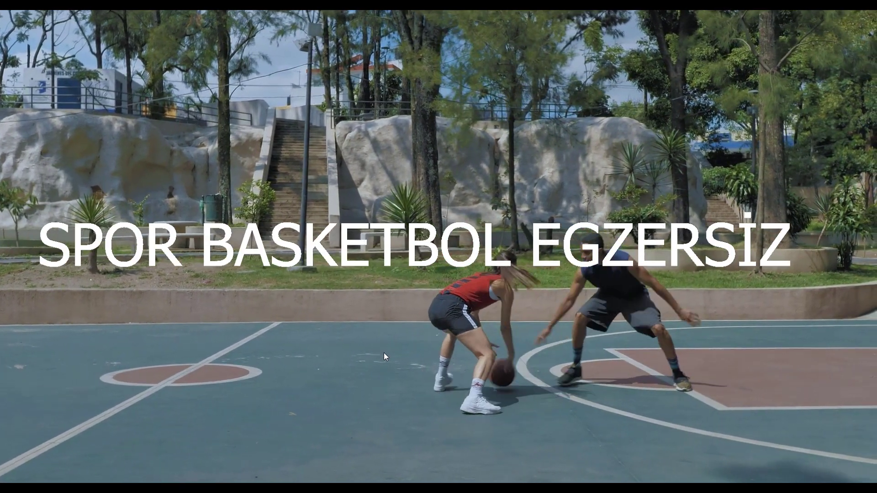
key(ctrl+grave)
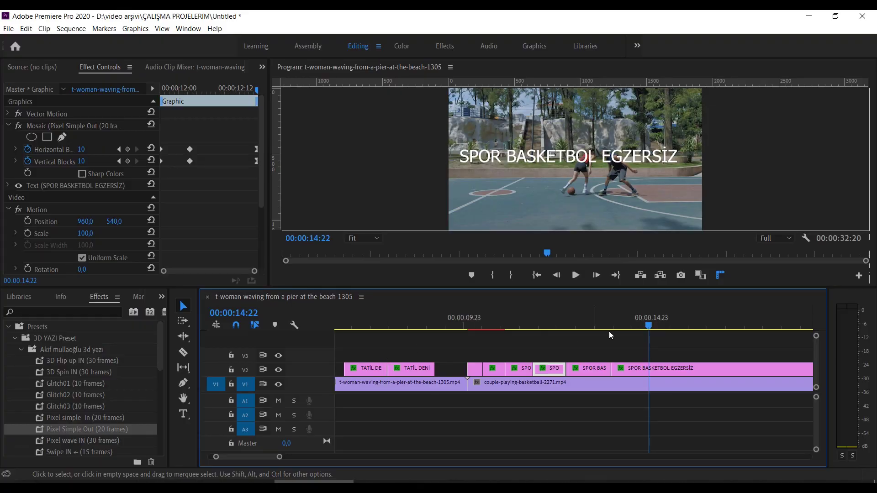
Scroll the timeline and move the playhead to about 13:23 to check the title.
click(511, 325)
scroll(119, 358, down, 2)
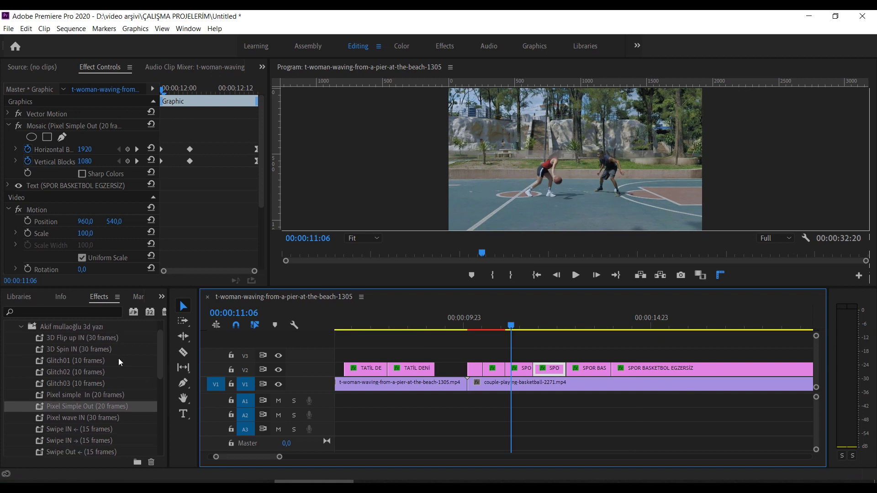
scroll(77, 405, down, 1)
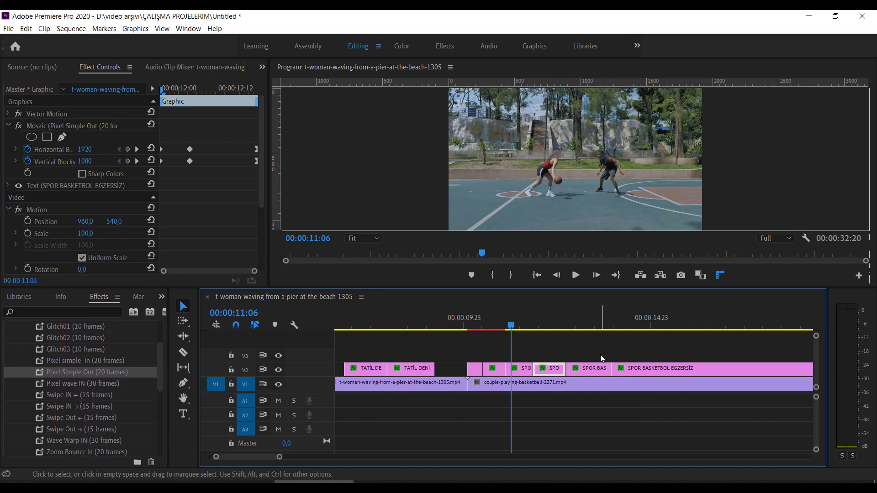
scroll(550, 366, down, 2)
scroll(540, 336, down, 1)
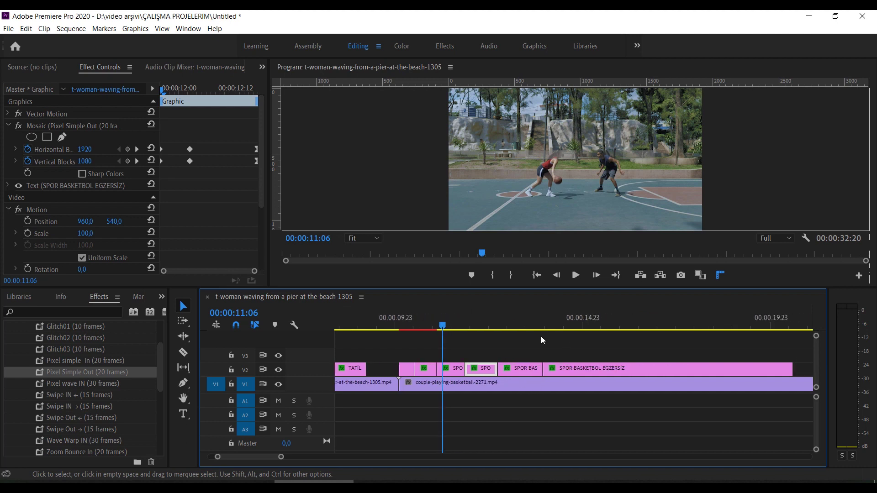
scroll(530, 317, down, 2)
drag(531, 317, 526, 317)
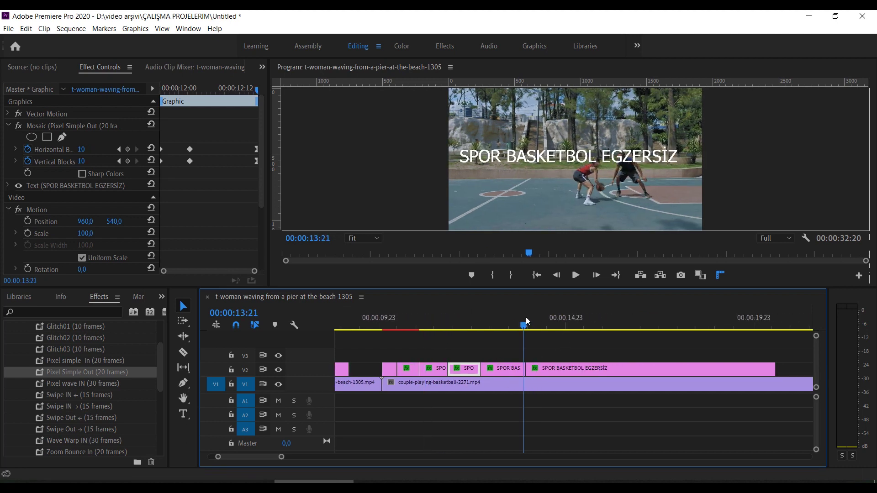
click(527, 319)
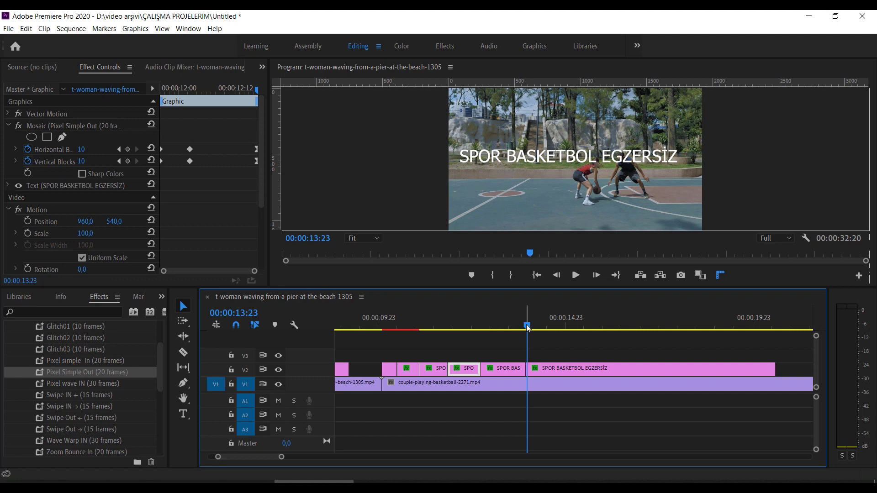
key(space)
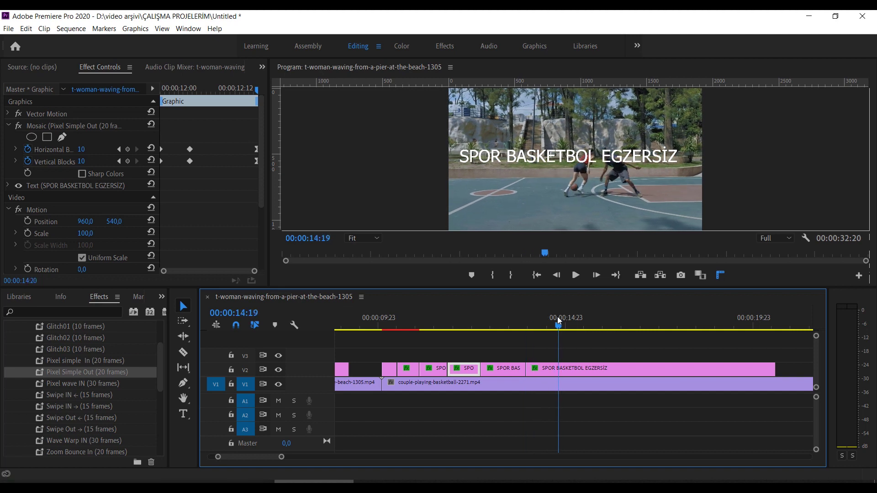
Split the title clip again at 00:00:14:13, with Swipe Out ← selected in Effects.
click(529, 326)
drag(530, 326, 527, 322)
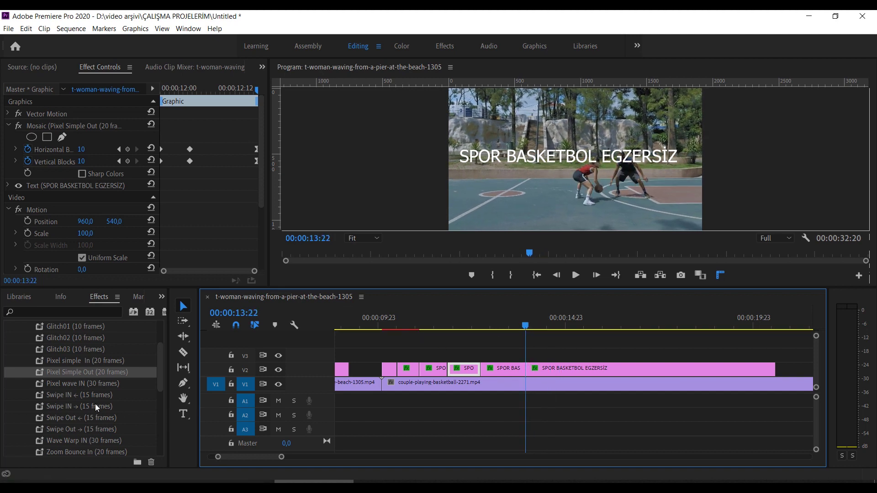
click(87, 418)
click(526, 326)
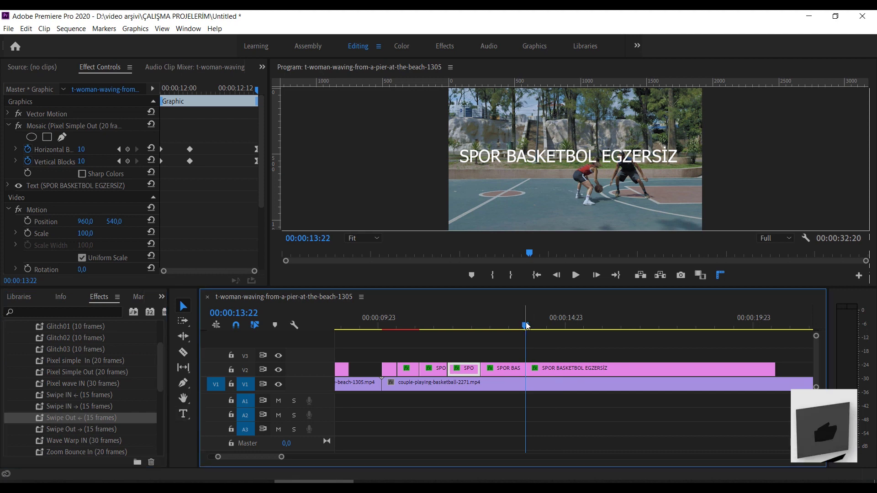
key(space)
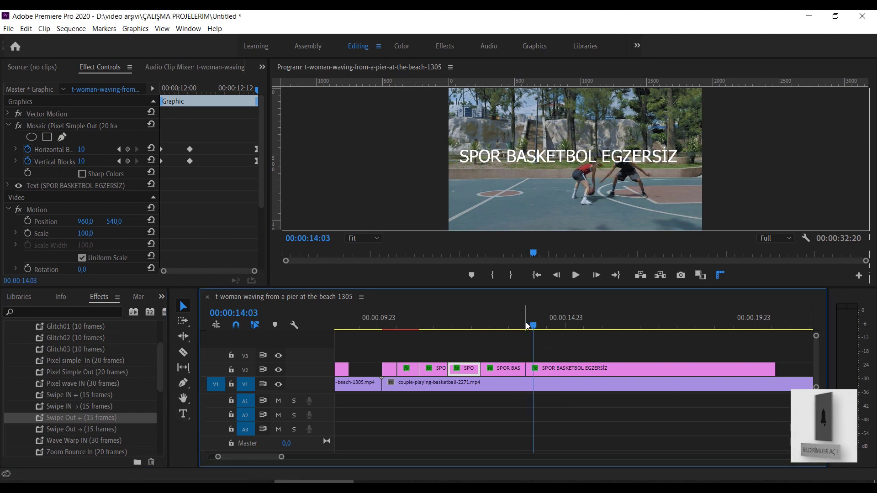
key(space)
key(c)
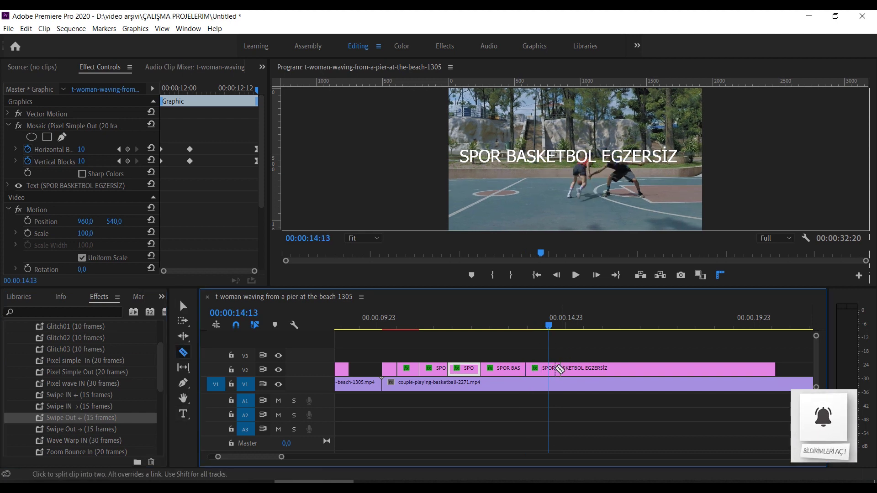
click(549, 368)
Apply the Swipe Out ← preset to the small title piece before the long clip.
key(v)
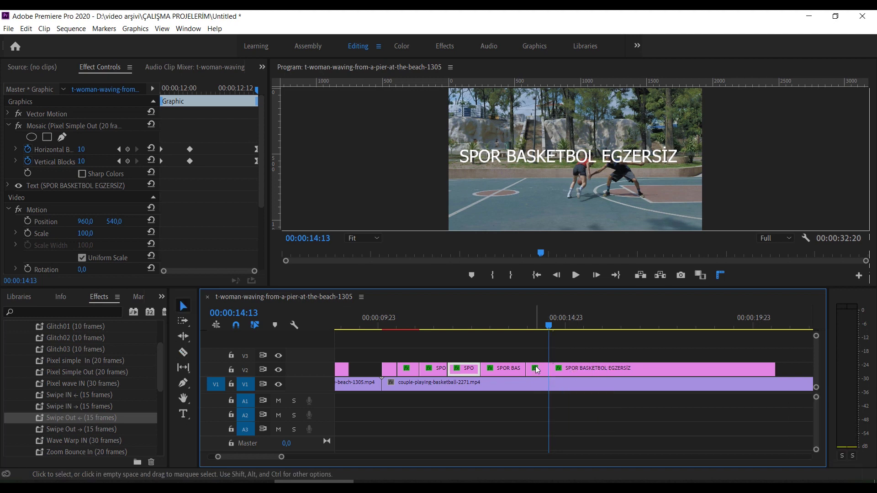
key(c)
key(v)
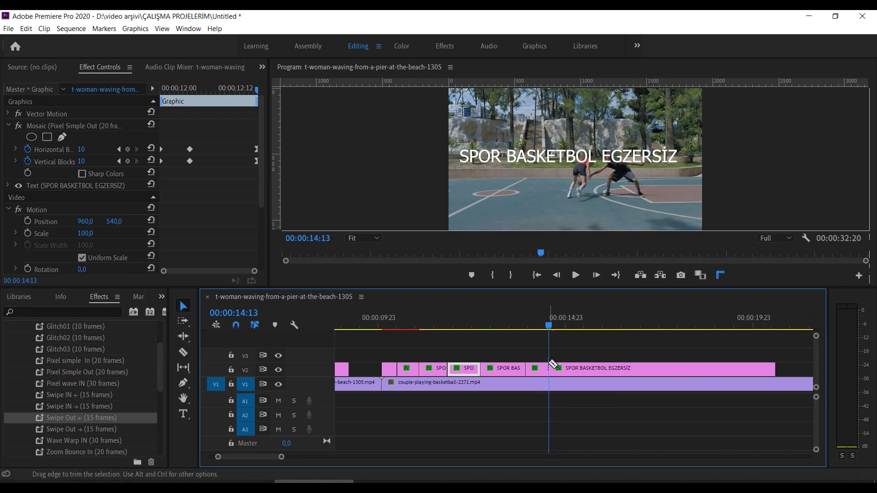
click(539, 368)
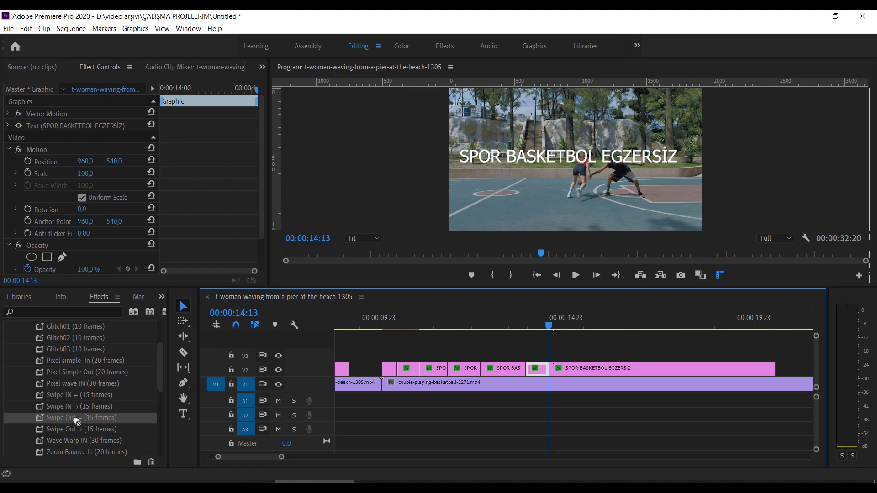
mouse_move(77, 420)
mouse_down()
mouse_move(555, 355)
mouse_move(542, 370)
mouse_up()
drag(519, 311, 523, 314)
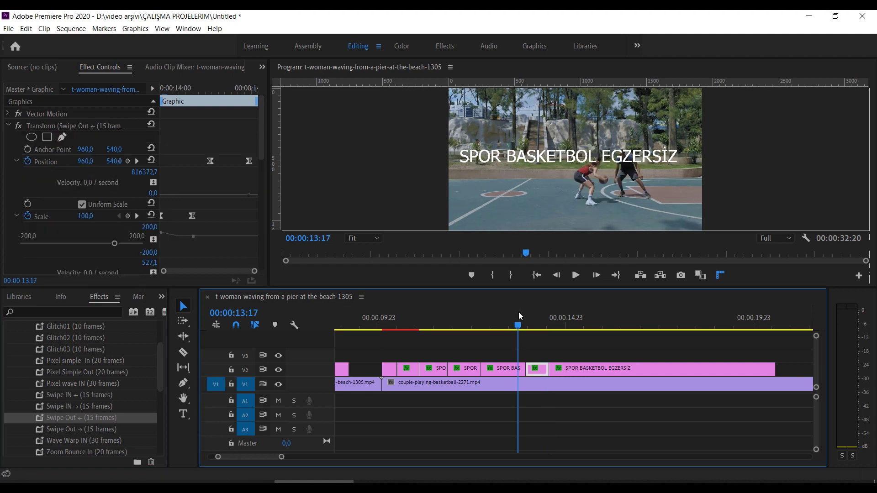
key(space)
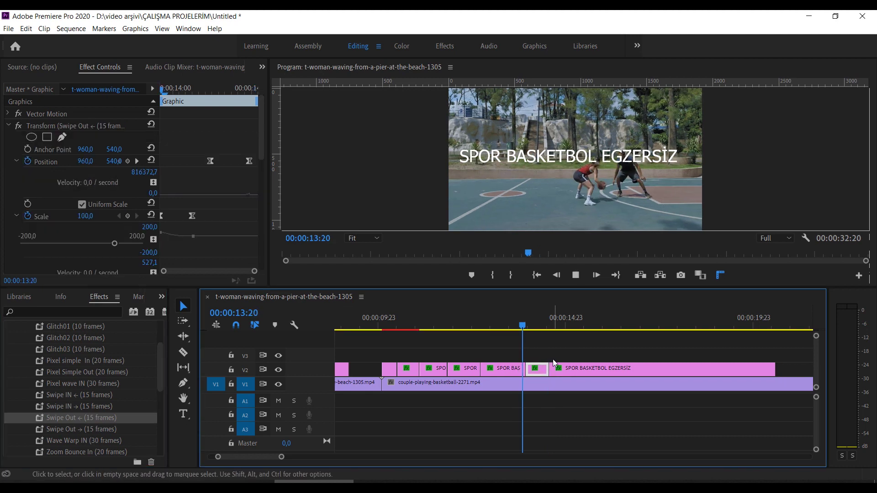
Preview the swipe-out full screen from 14:03.
click(533, 312)
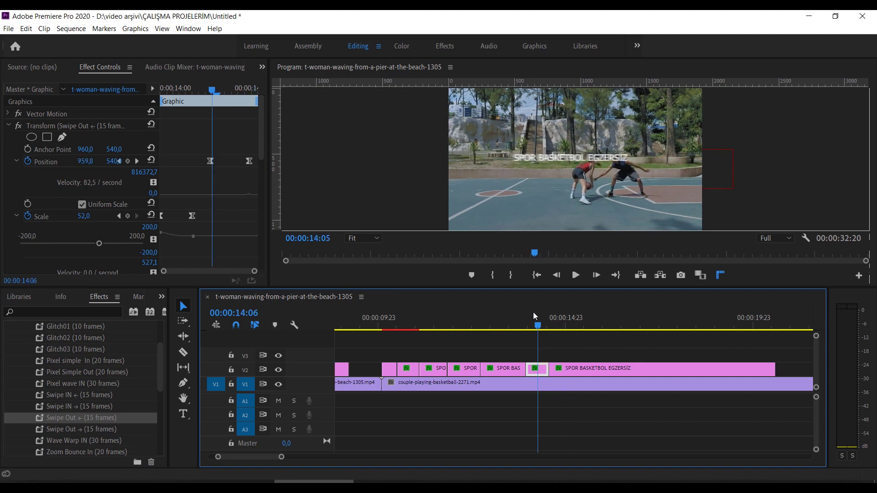
key(space)
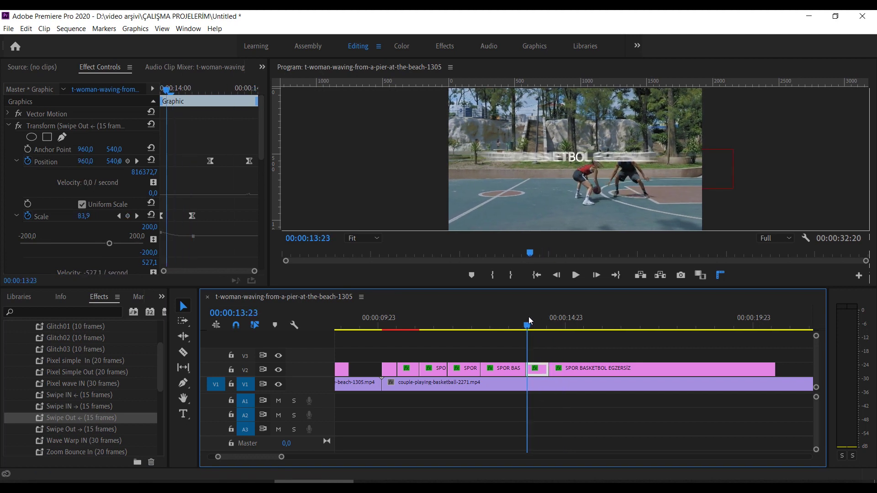
key(ctrl+grave)
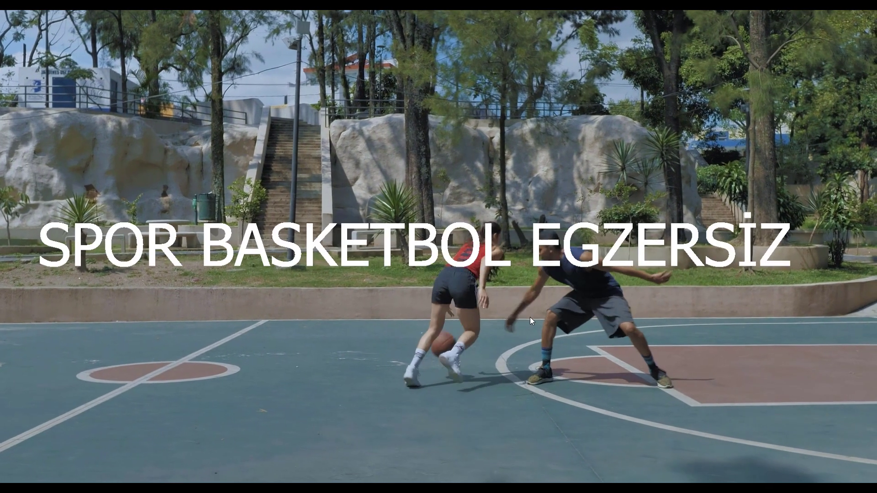
key(ctrl+grave)
Cut the title clip at 00:00:15:04 and select the newly split piece.
click(561, 317)
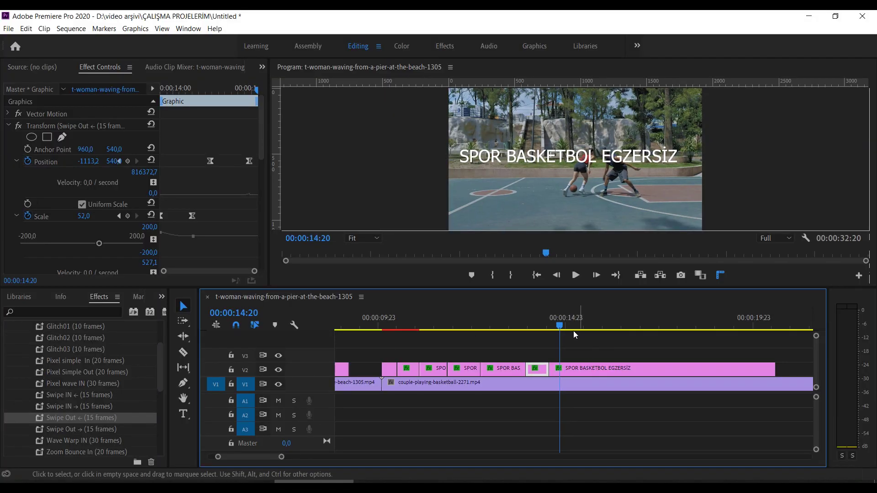
click(549, 324)
key(space)
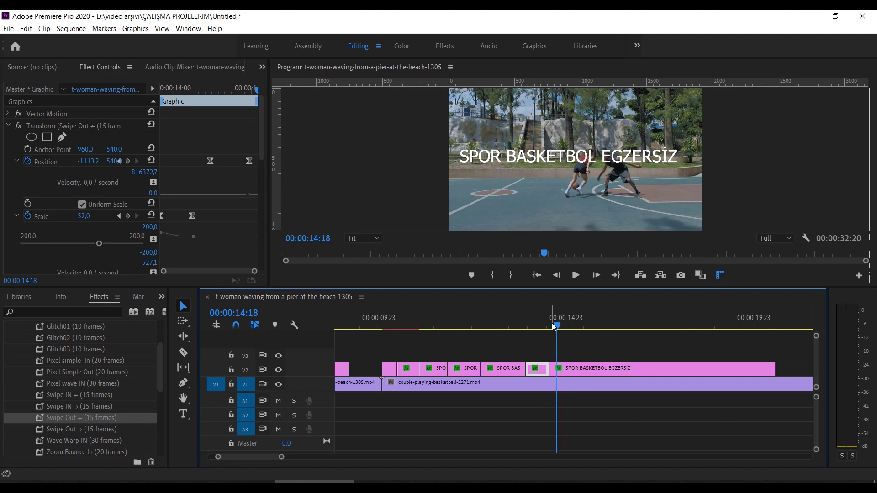
key(space)
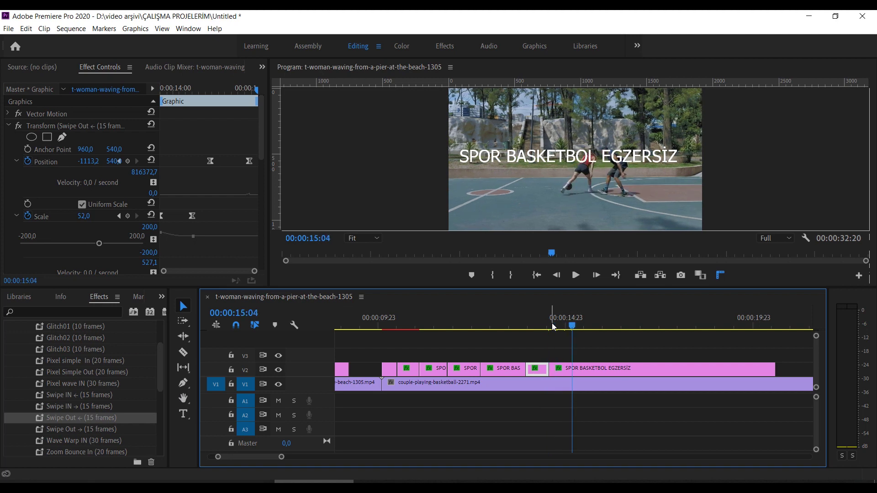
key(c)
click(573, 373)
key(v)
click(561, 369)
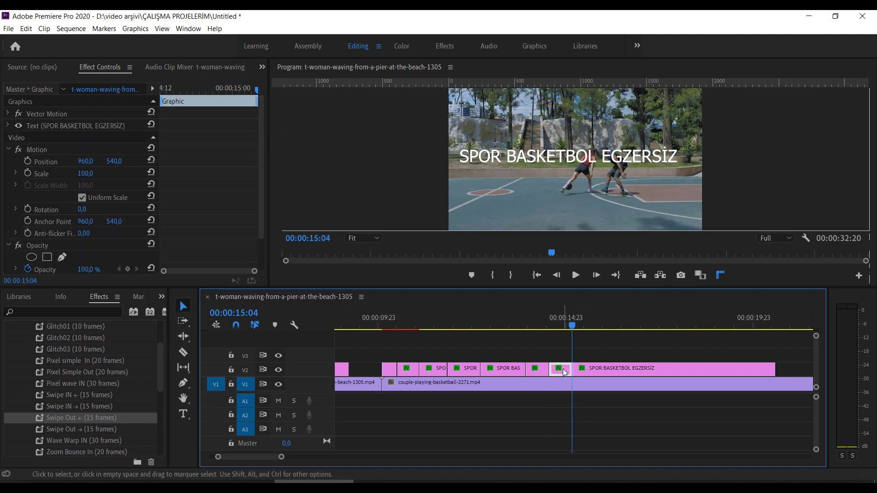
Apply Swipe IN → to the new piece at 15:04 and preview it full screen.
click(86, 405)
mouse_move(86, 404)
mouse_down()
mouse_move(573, 357)
mouse_move(565, 370)
mouse_up()
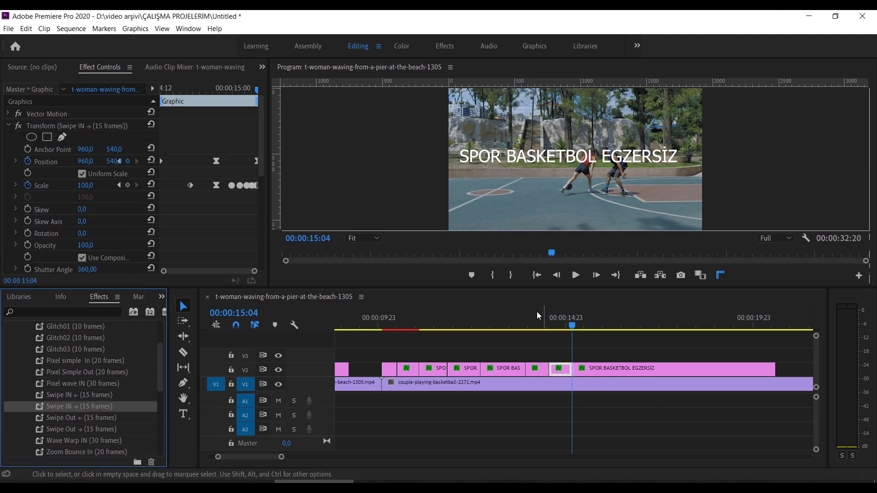
drag(522, 310, 528, 307)
key(space)
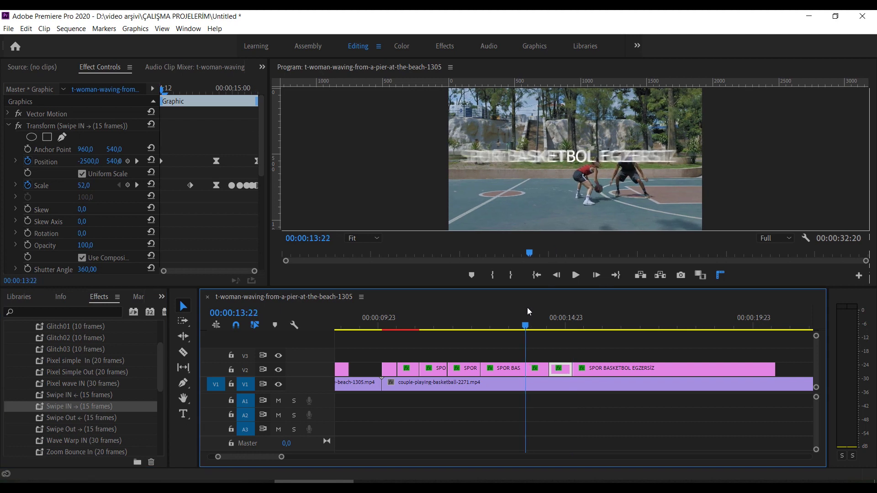
key(ctrl+grave)
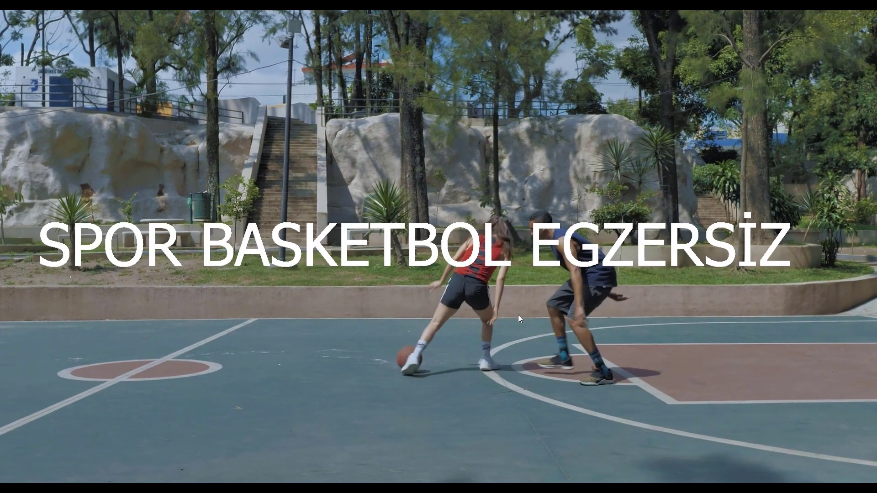
key(space)
key(ctrl+grave)
Play the whole sequence full screen starting from 06:18 at the pier shot.
alt+scroll(488, 337, down, 2)
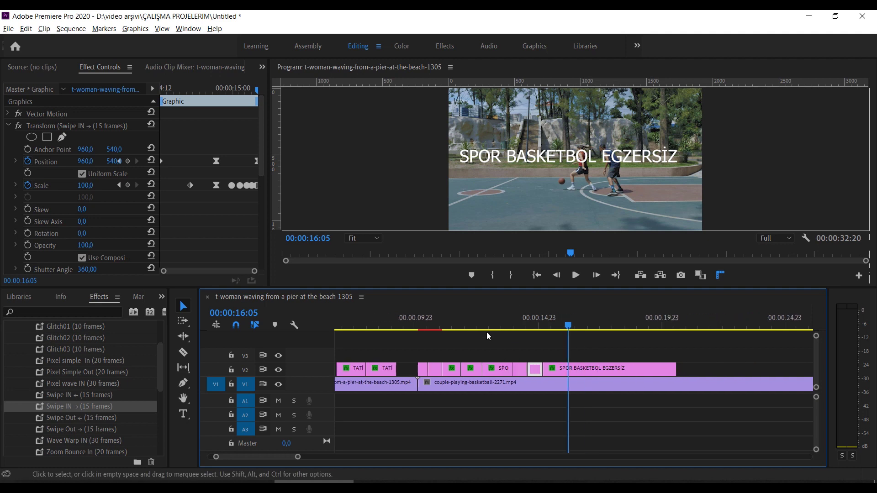
scroll(387, 351, up, 2)
click(388, 326)
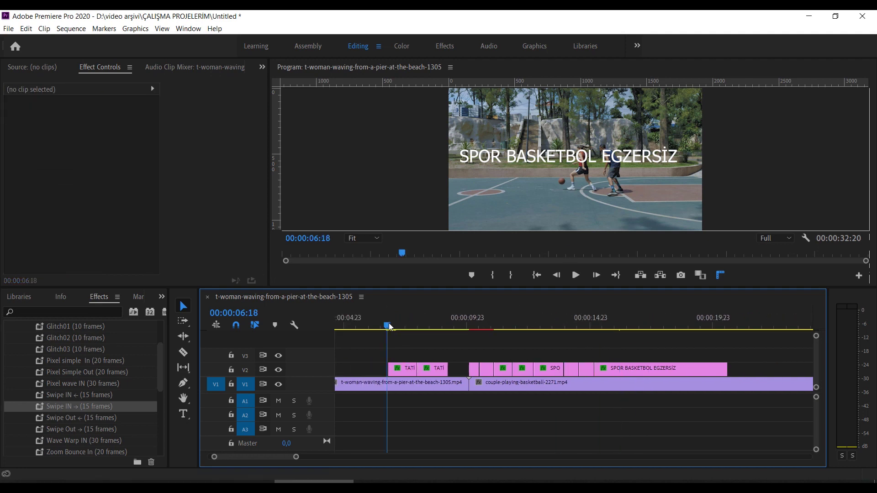
key(ctrl+grave)
key(space)
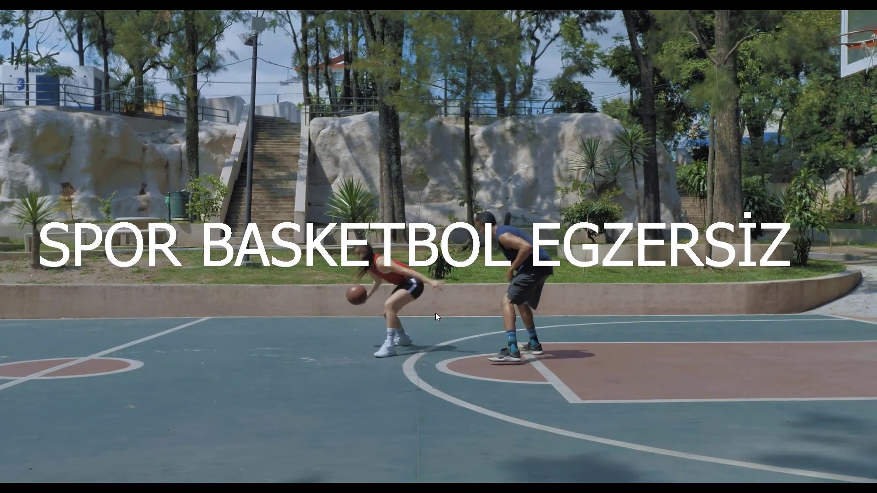
key(Escape)
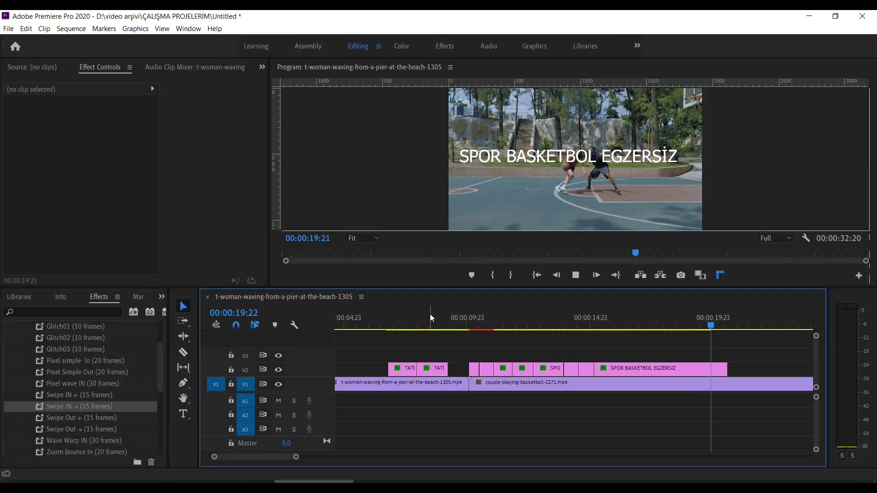
key(minus)
scroll(95, 408, down, 3)
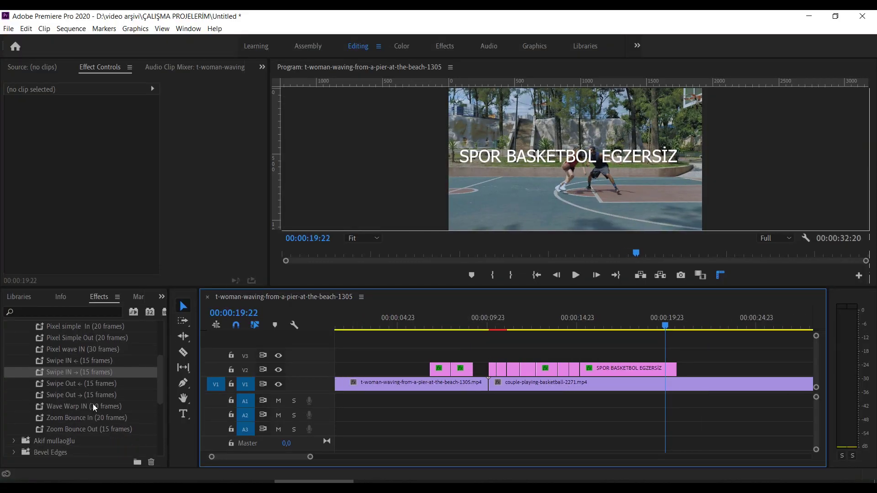
drag(625, 319, 581, 319)
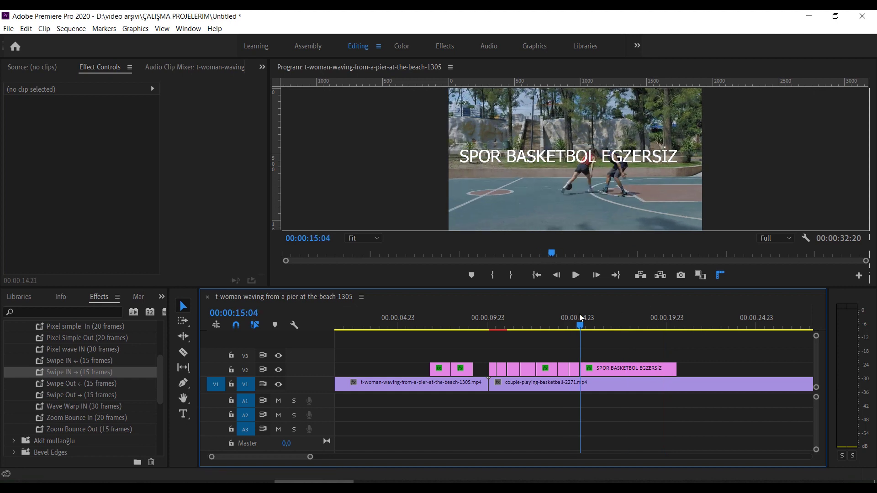
key(space)
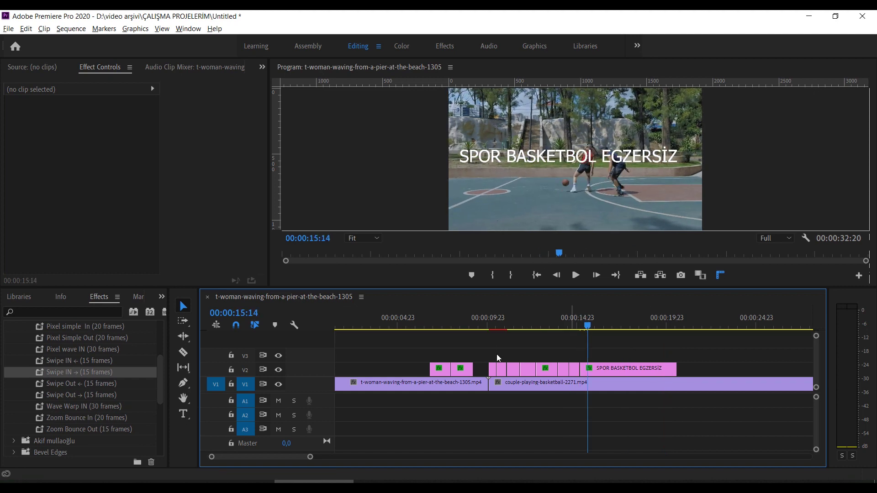
scroll(498, 357, up, 2)
key(shift+Right)
key(c)
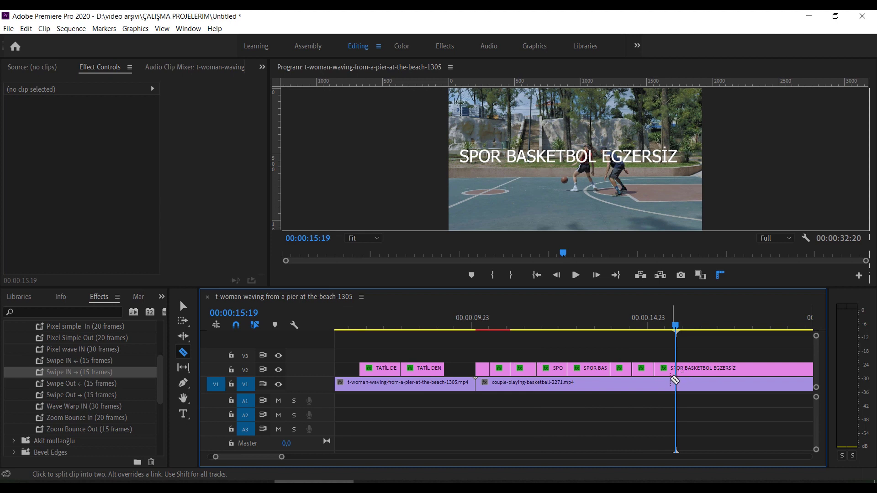
scroll(681, 374, down, 3)
key(v)
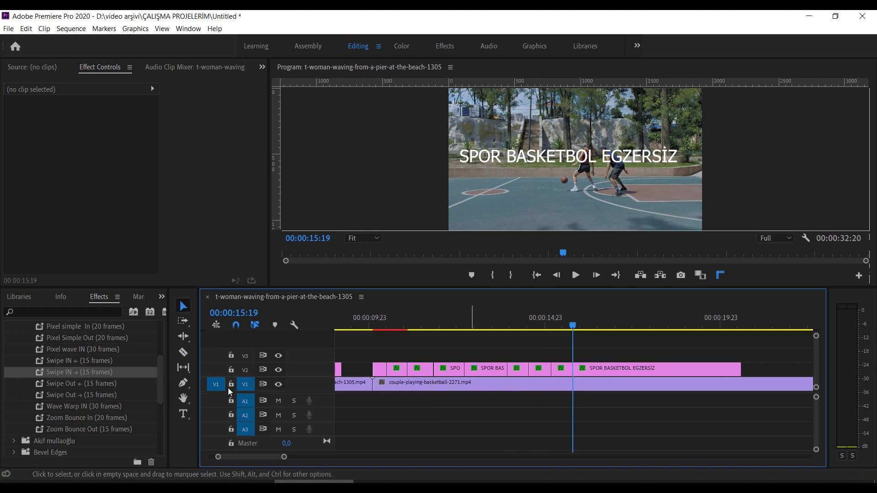
click(76, 418)
drag(76, 419, 501, 325)
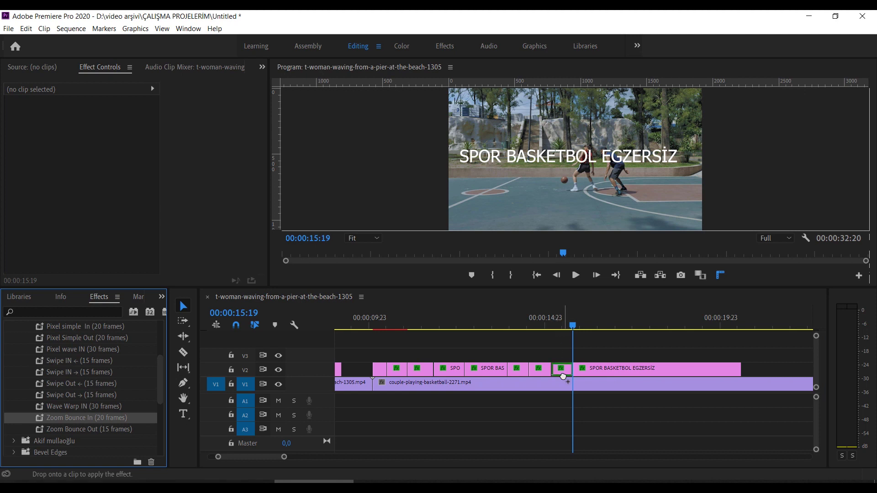
drag(564, 373, 564, 373)
key(c)
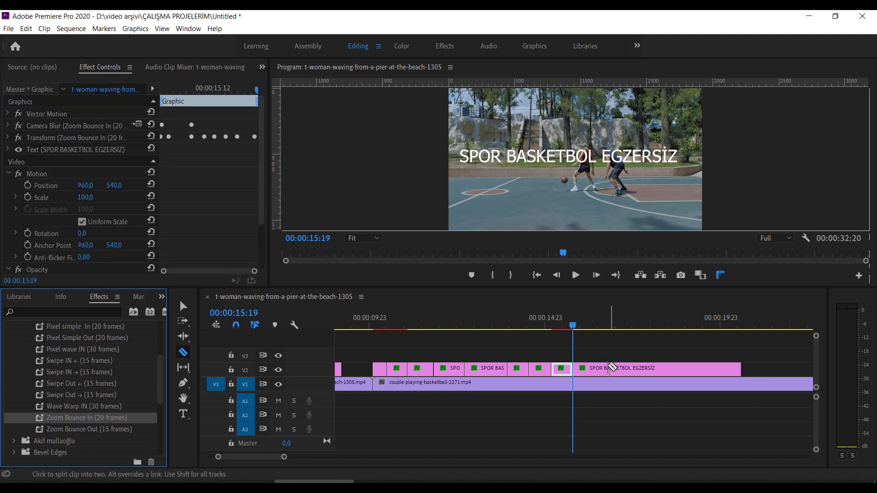
click(606, 368)
key(v)
mouse_move(95, 428)
mouse_down()
mouse_move(296, 422)
mouse_move(596, 373)
mouse_up()
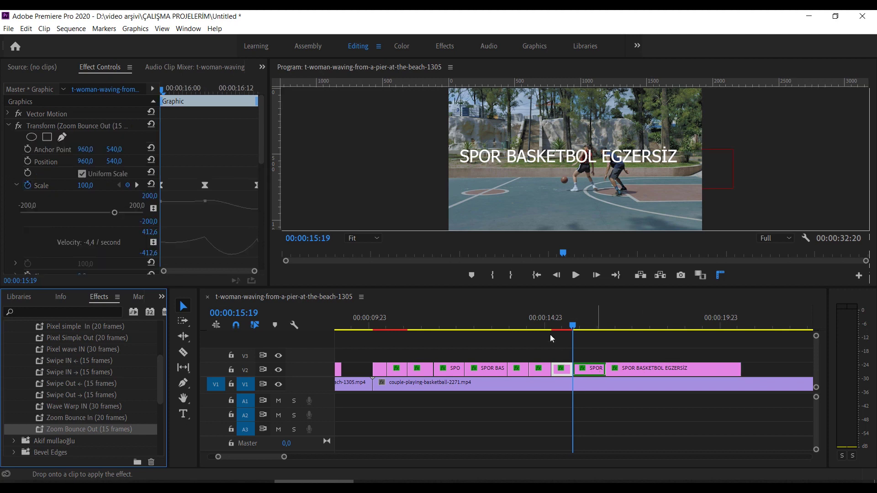
click(550, 326)
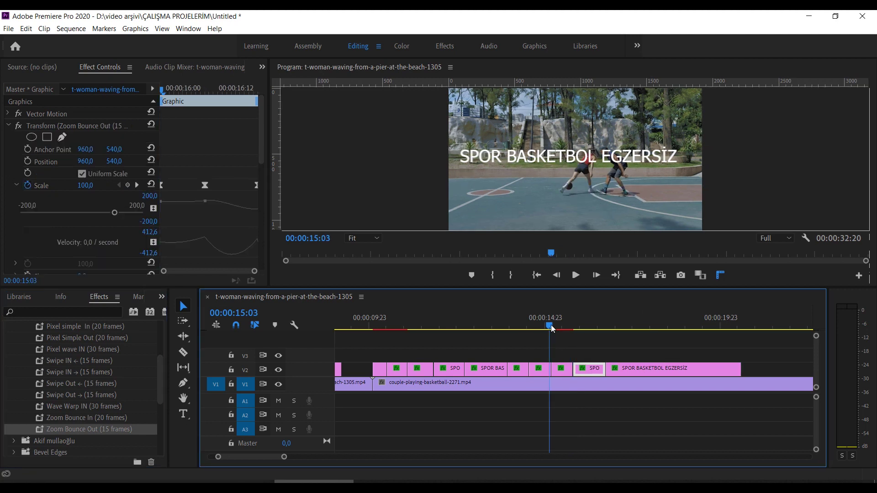
key(ctrl+grave)
key(space)
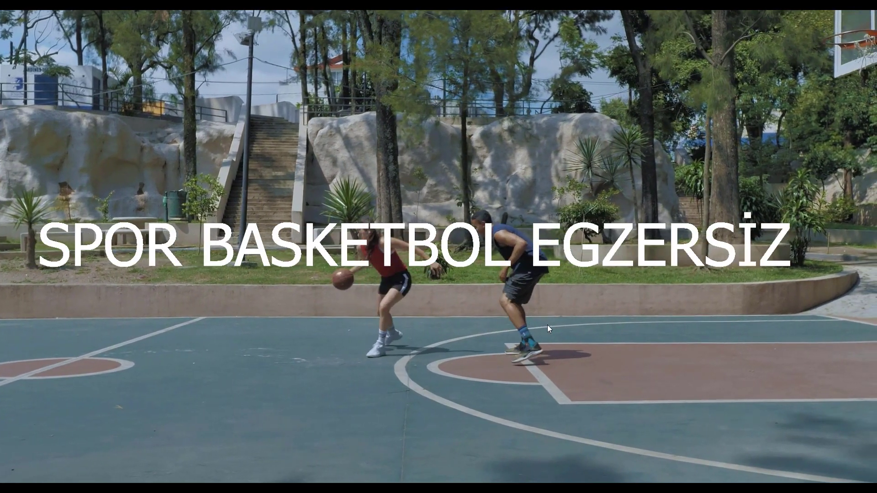
key(ctrl+grave)
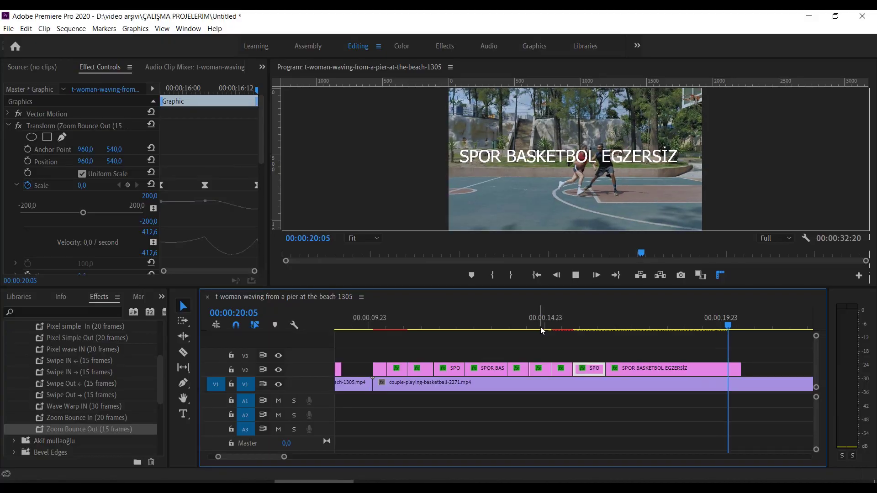
mouse_move(561, 329)
mouse_down()
mouse_move(629, 332)
mouse_move(532, 328)
mouse_up()
key(space)
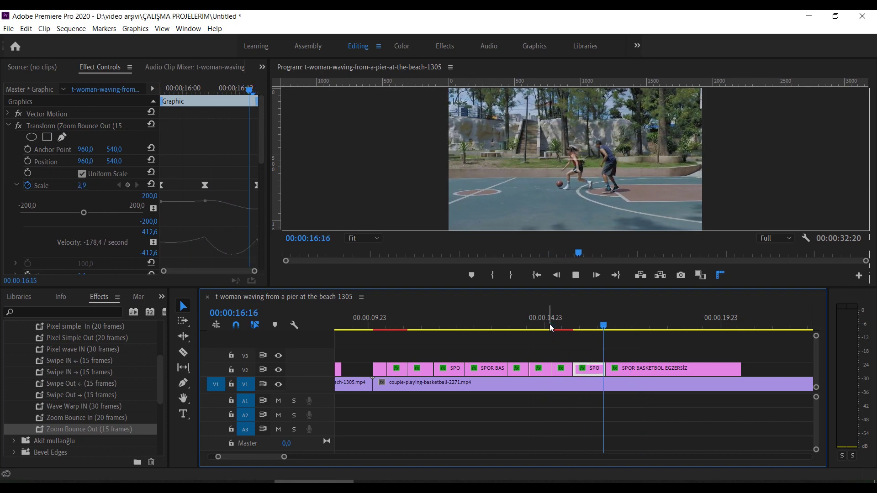
key(space)
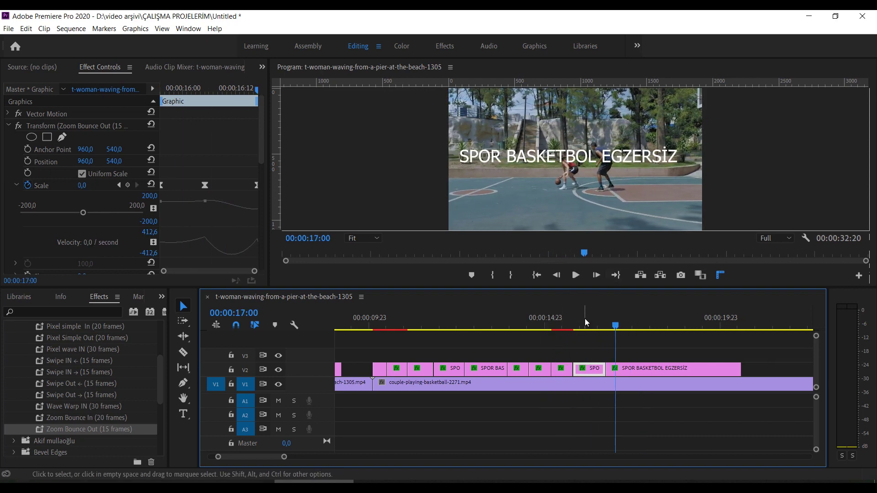
drag(500, 315, 492, 314)
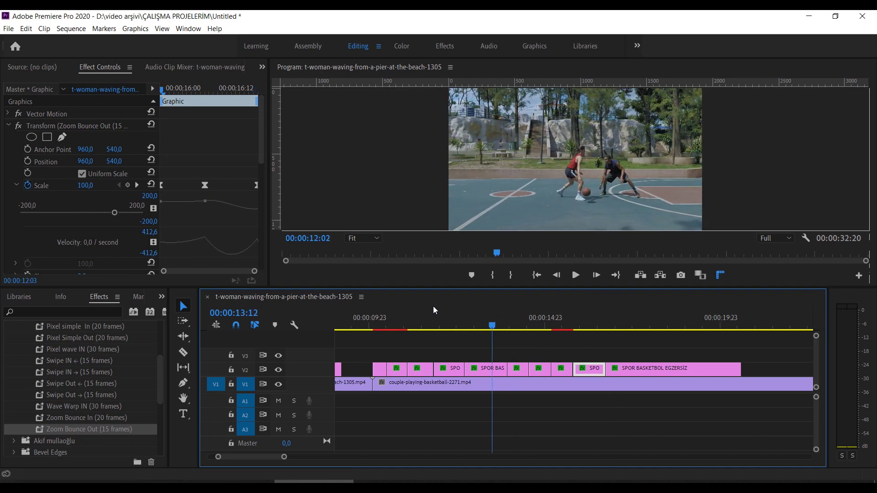
drag(433, 311, 382, 306)
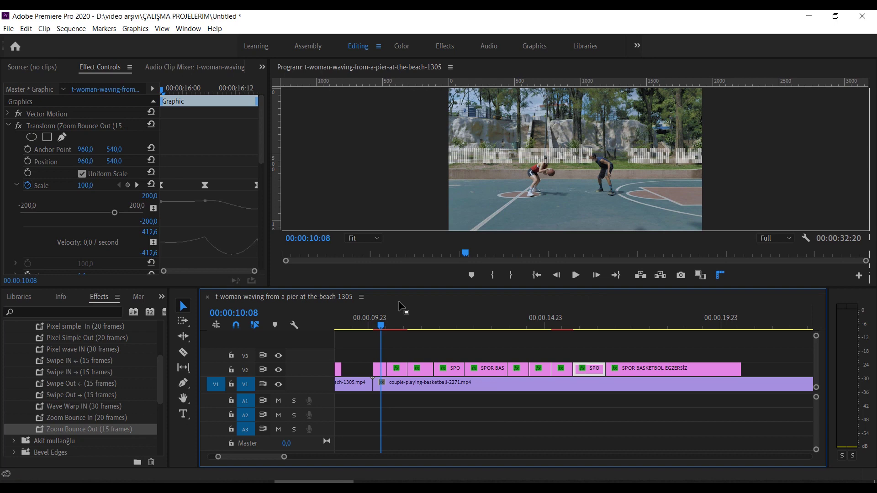
key(space)
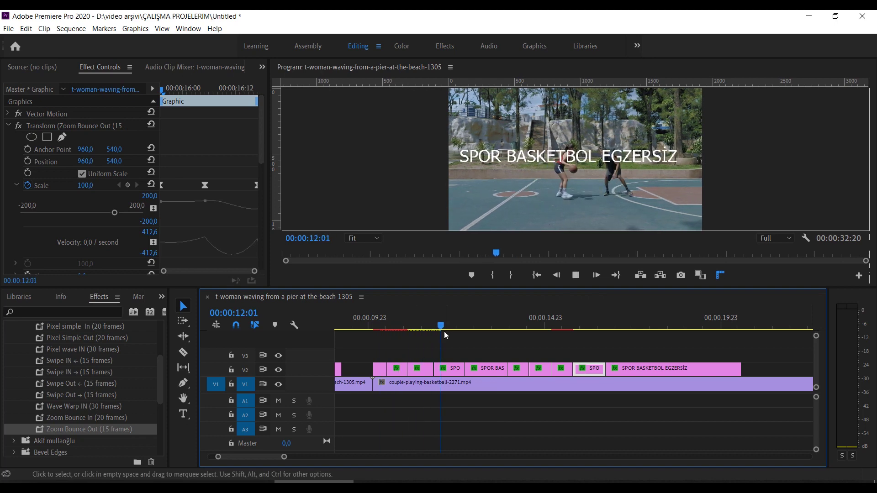
key(space)
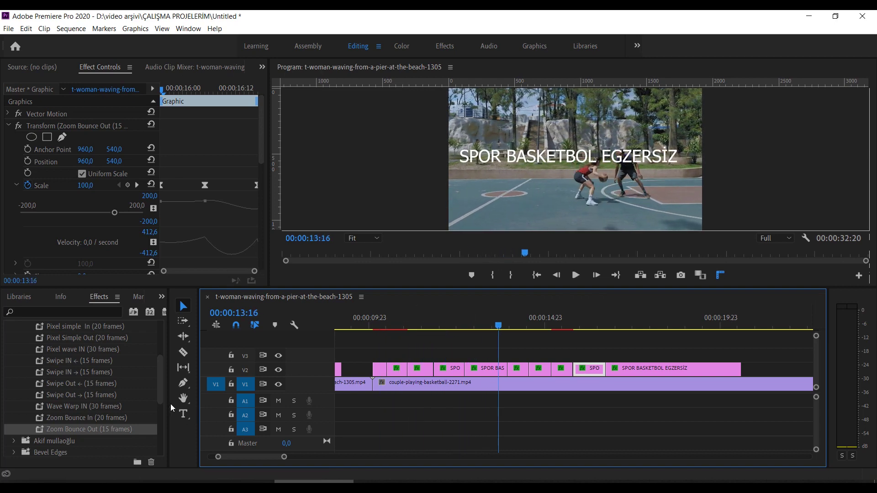
scroll(82, 375, up, 3)
scroll(82, 379, up, 2)
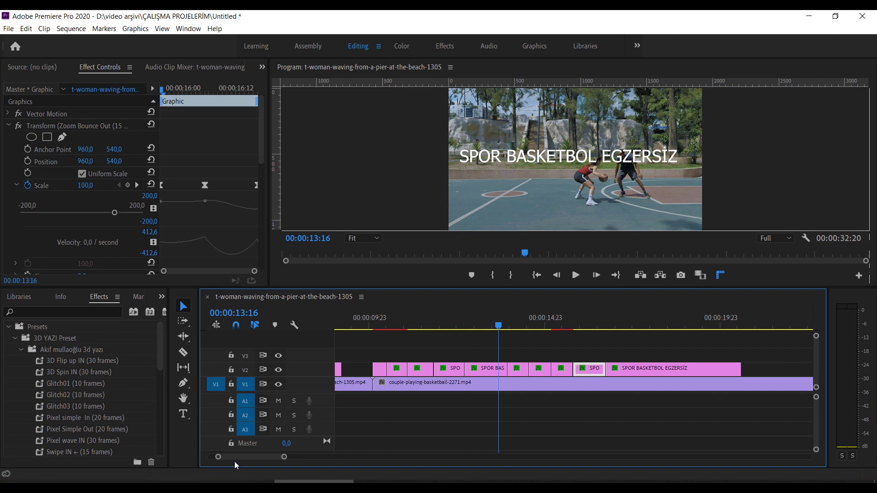
Scroll the timeline back to the beginning of the sequence.
mouse_move(235, 465)
mouse_down()
mouse_move(225, 461)
mouse_move(302, 457)
mouse_up()
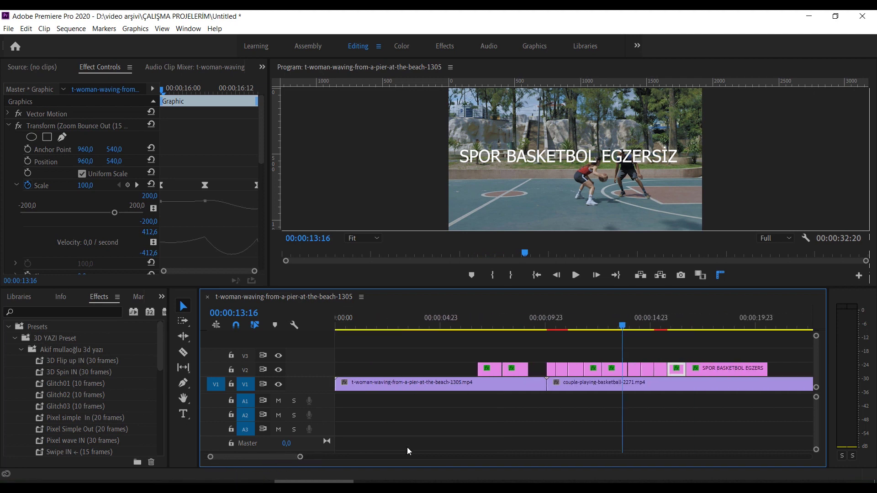
scroll(489, 399, down, 2)
scroll(486, 401, up, 3)
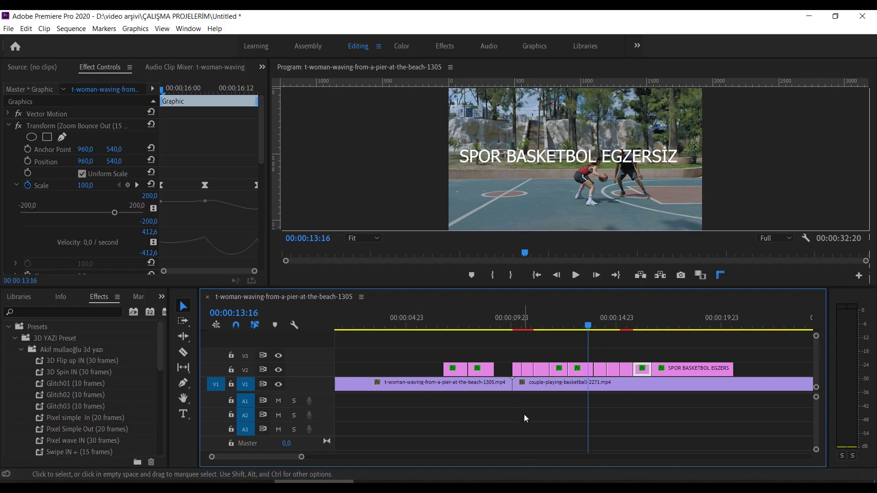
Copy the 3D yazı present folder path from File Explorer's address bar.
key(alt+Tab)
drag(355, 156, 202, 64)
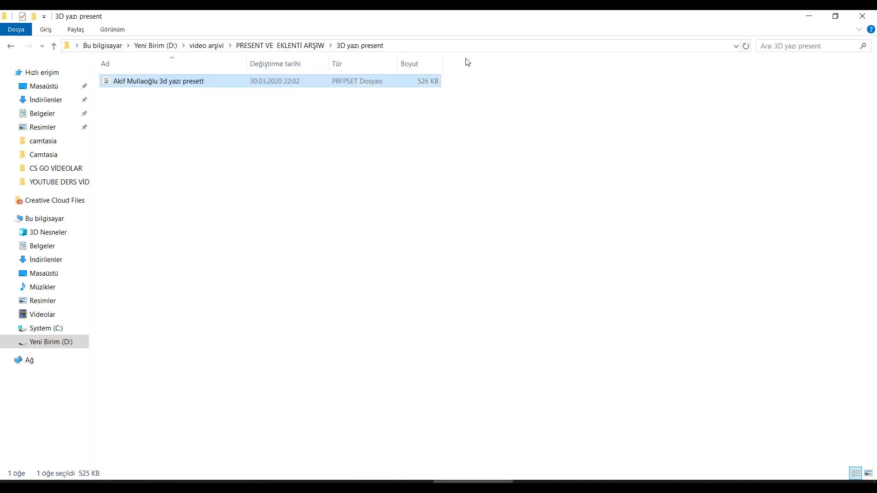
click(465, 45)
right_click(461, 46)
click(505, 79)
click(491, 344)
click(314, 481)
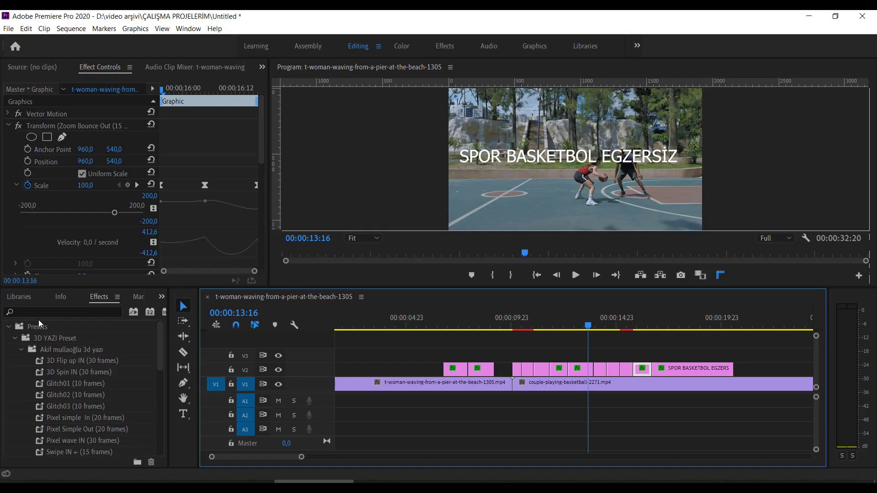
Export the 3d yazı preset bin from the Effects panel's Presets folder.
click(11, 327)
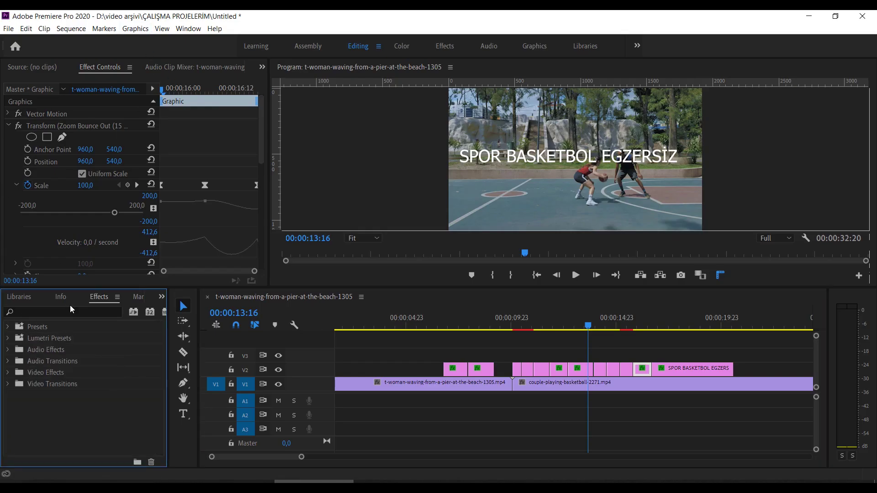
click(191, 28)
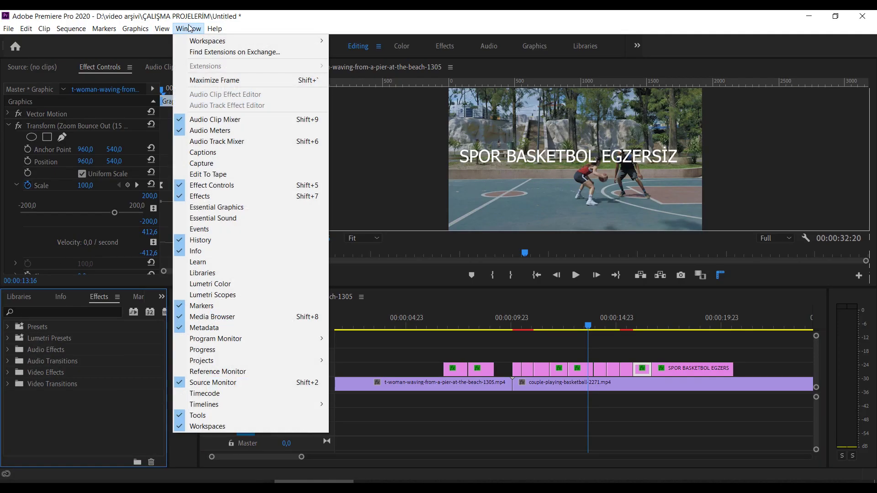
click(242, 196)
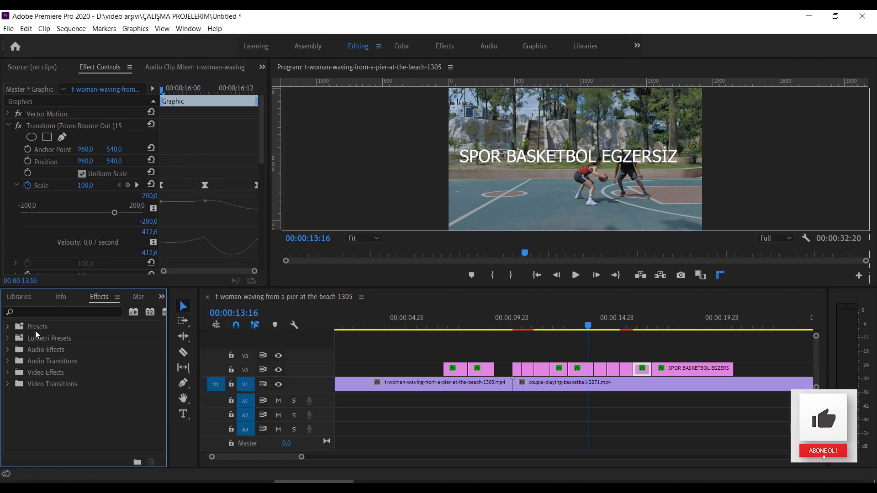
right_click(36, 335)
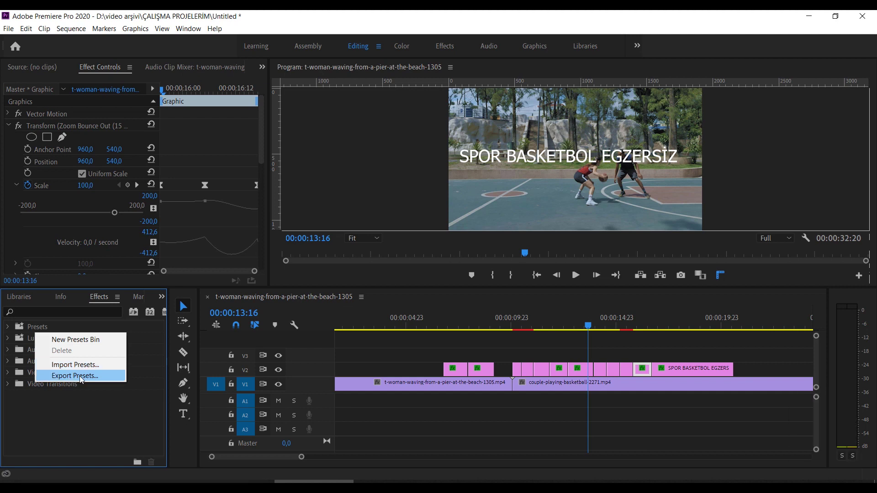
click(63, 413)
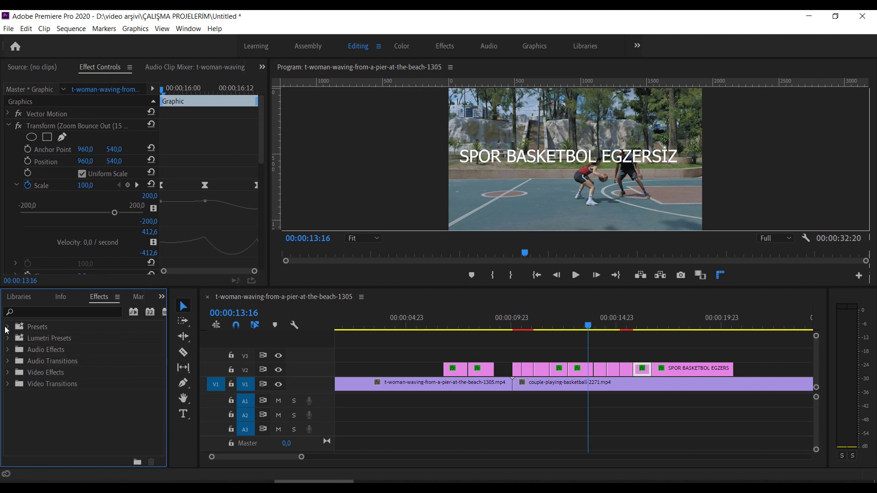
click(8, 327)
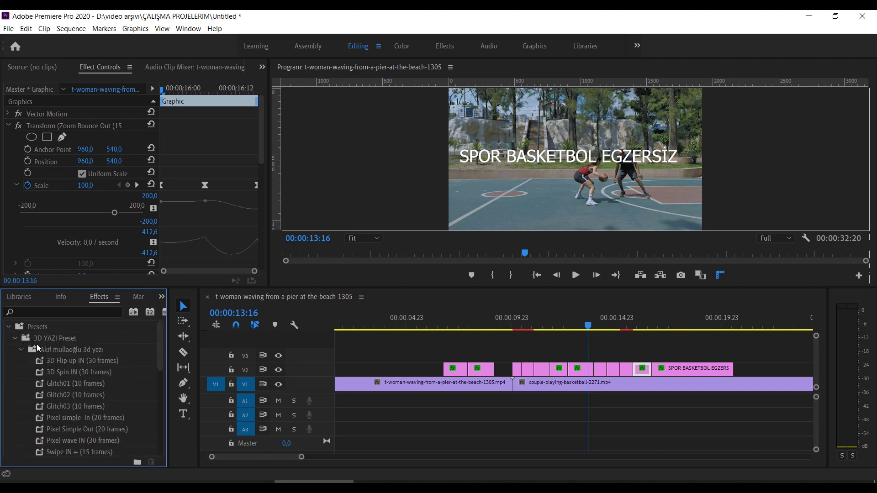
click(86, 354)
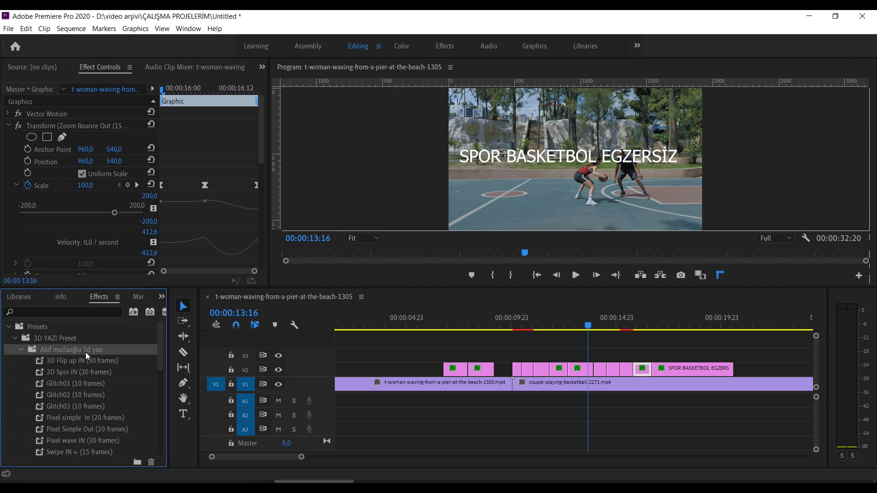
right_click(87, 355)
click(108, 395)
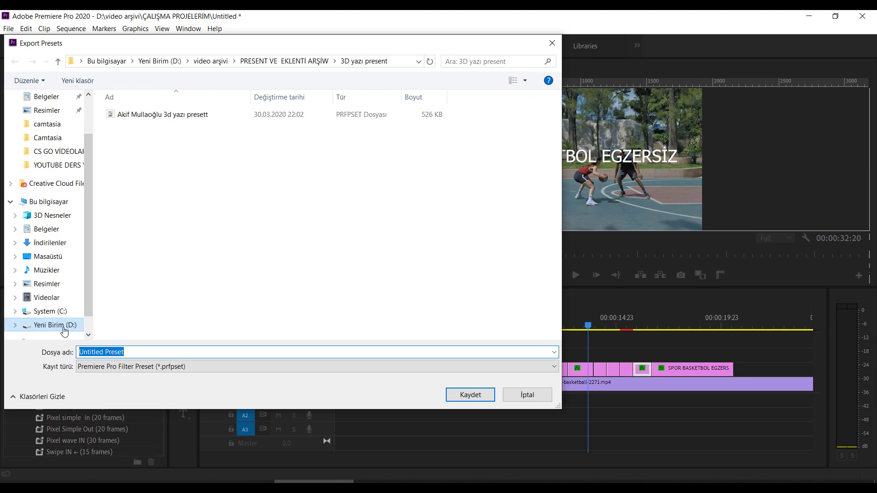
Enter 'yaz' as the file name, cancel the export, and reopen the preset bin's options.
text(y)
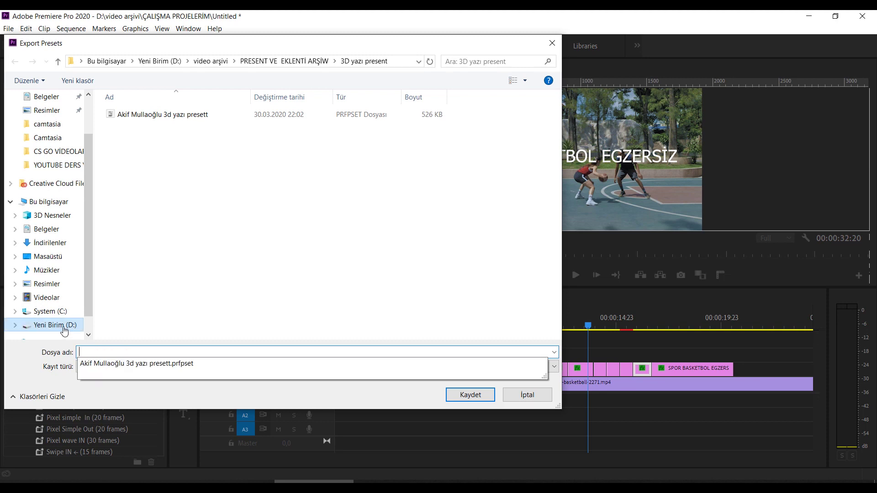
text(azı stlilerim)
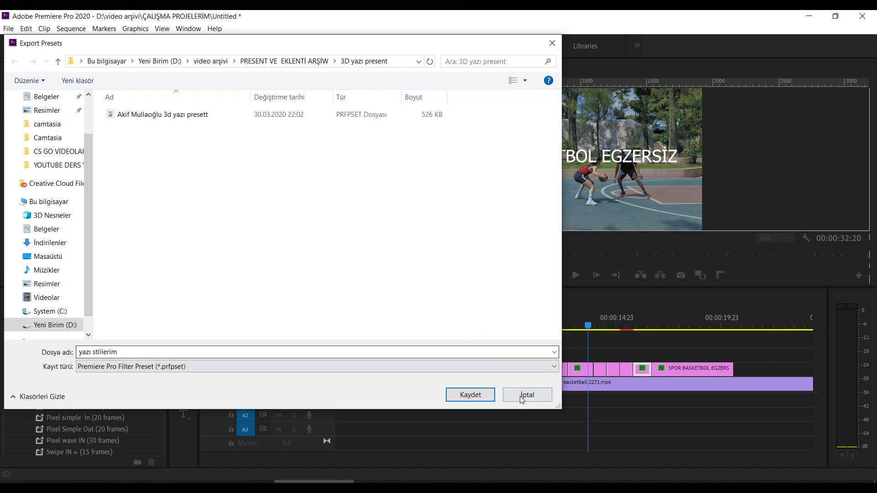
click(525, 397)
right_click(102, 352)
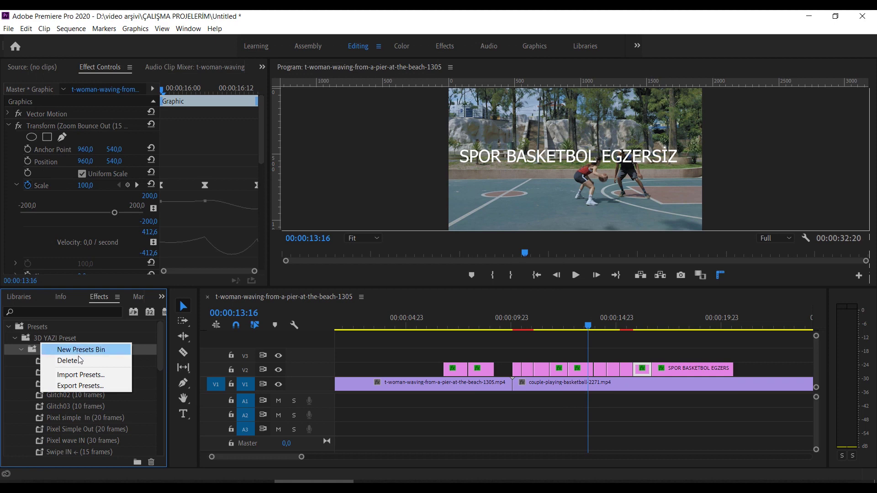
click(80, 377)
click(183, 117)
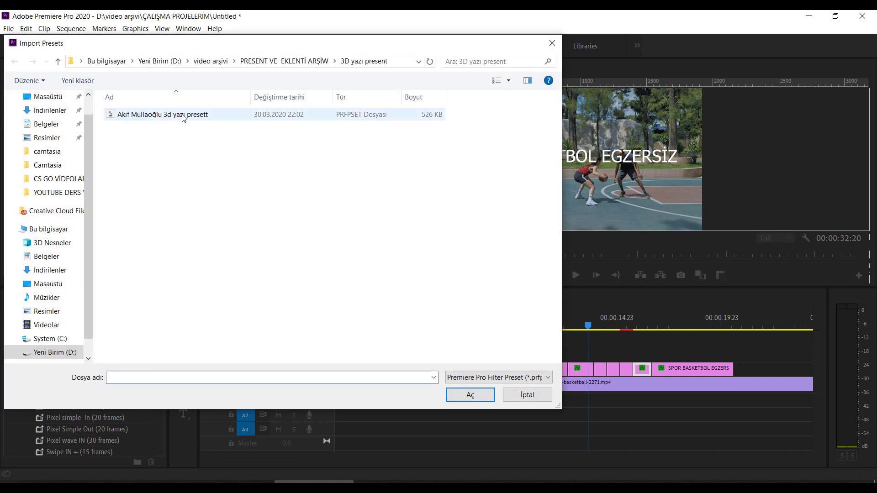
click(526, 395)
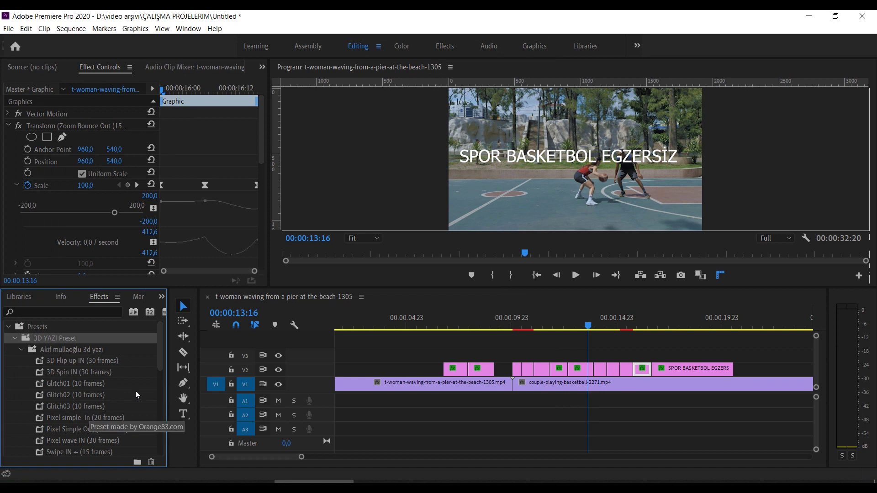